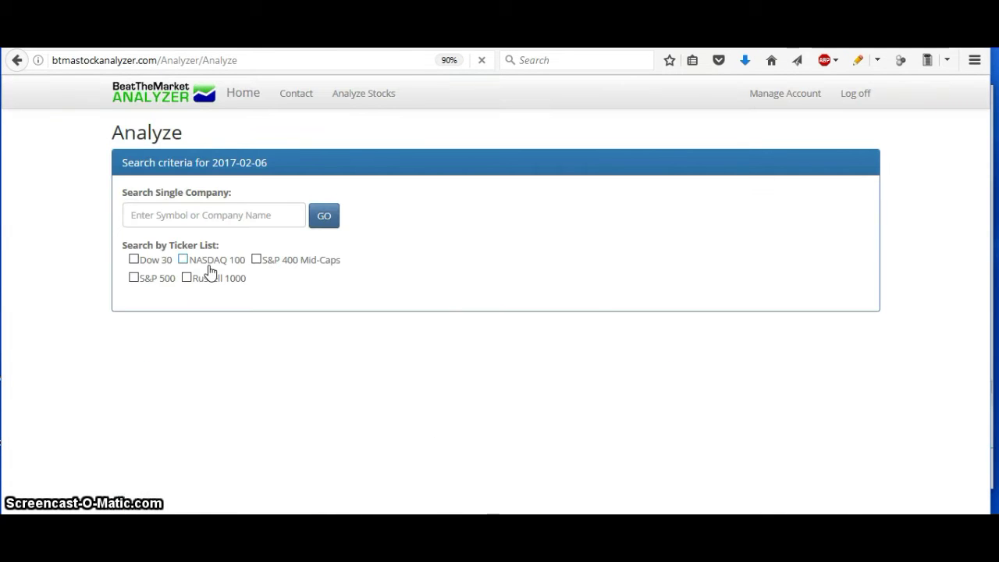
Analyse the Dow 30 ticker list and check the Essential Info table, where only NKE is a buy at $52.35.
left_click(269, 216)
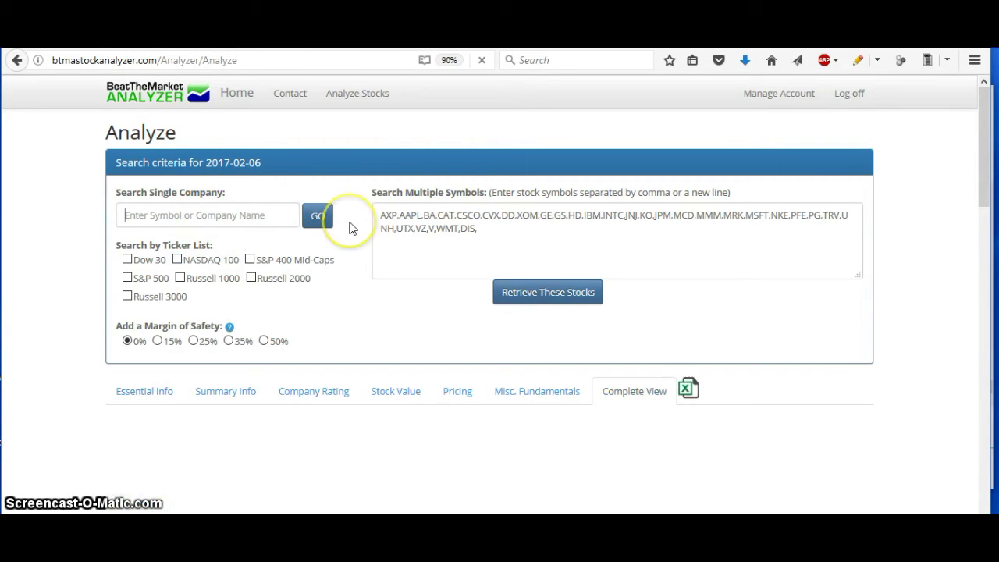
left_click(128, 260)
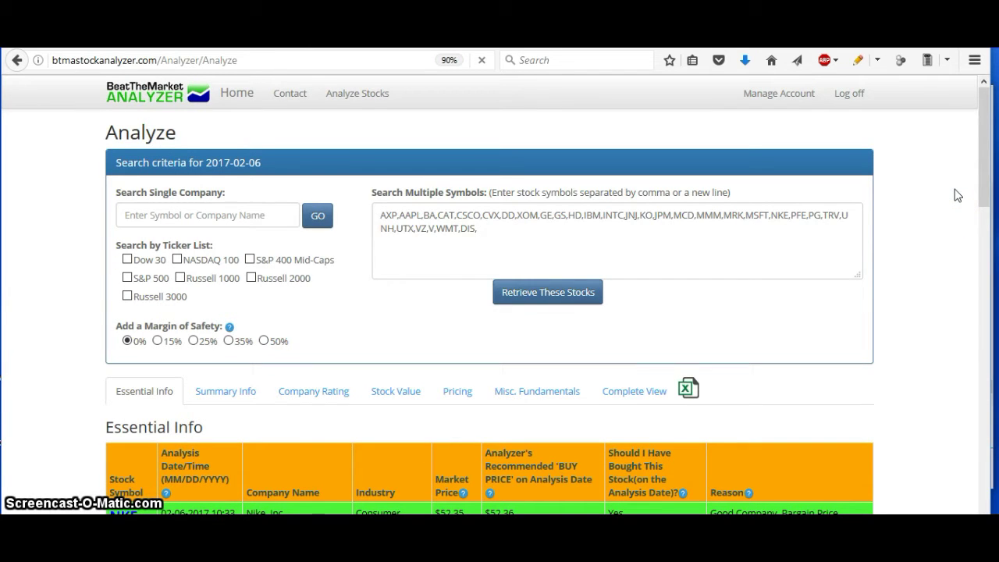
scroll(985, 234, "down", 3)
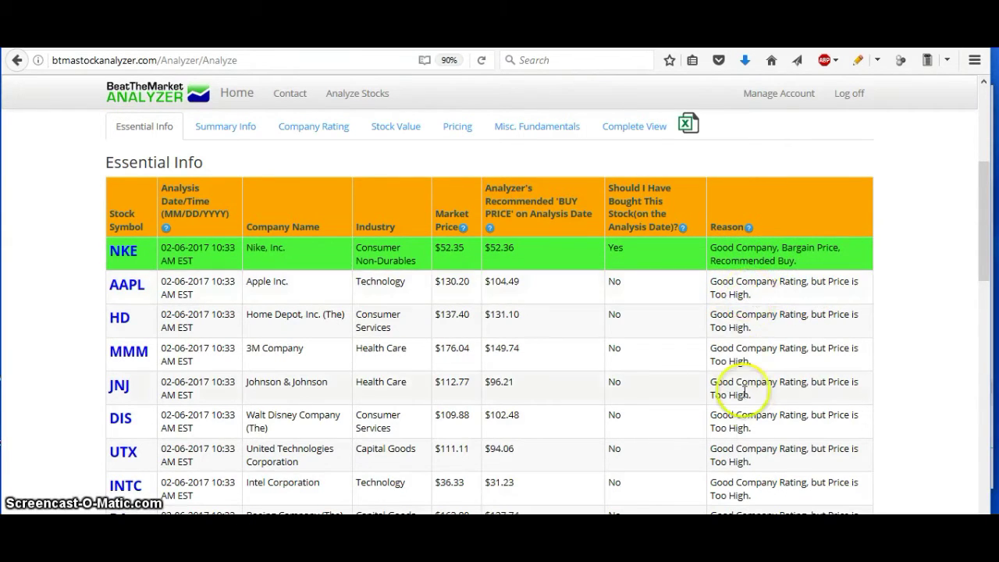
Analyse all S&P 500 stocks and scroll through the Yes, Possibly and too-high ratings.
left_click_drag(984, 252, 986, 155)
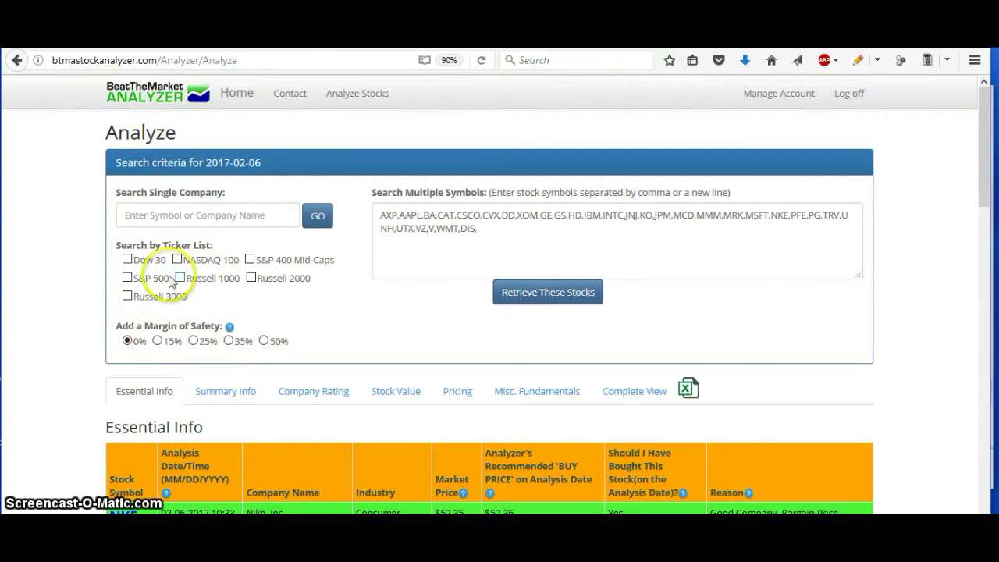
left_click(126, 279)
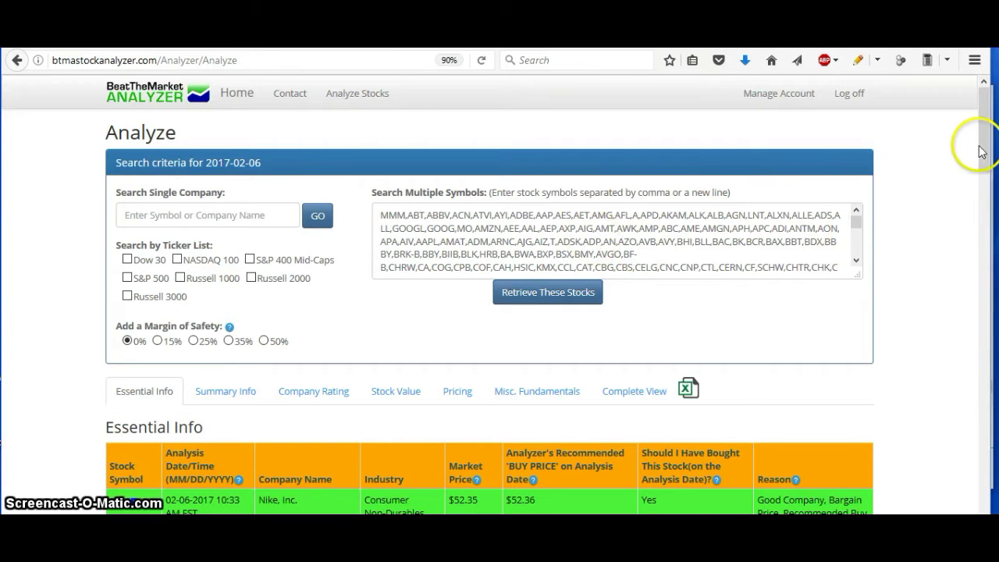
left_click_drag(985, 151, 983, 215)
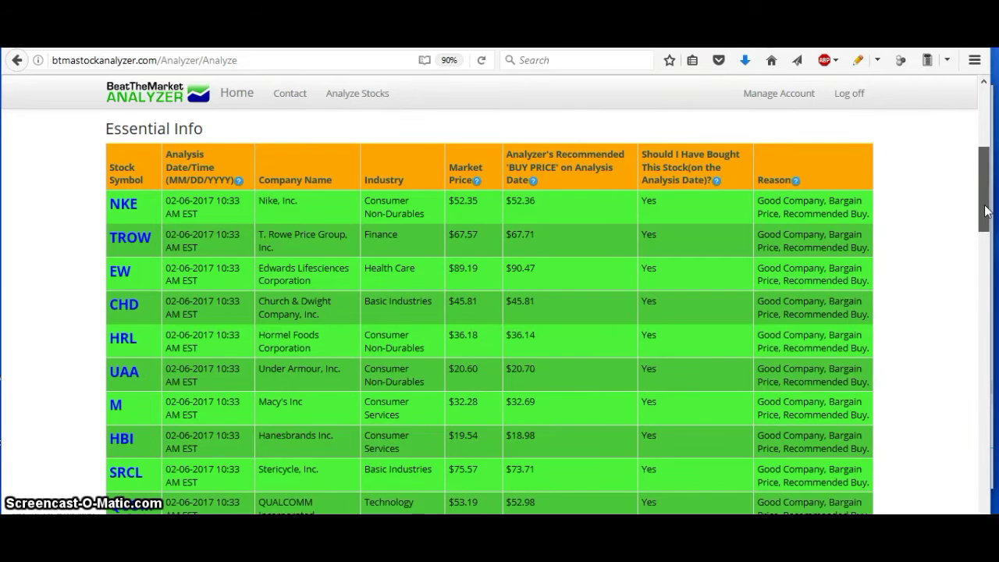
left_click_drag(984, 211, 984, 233)
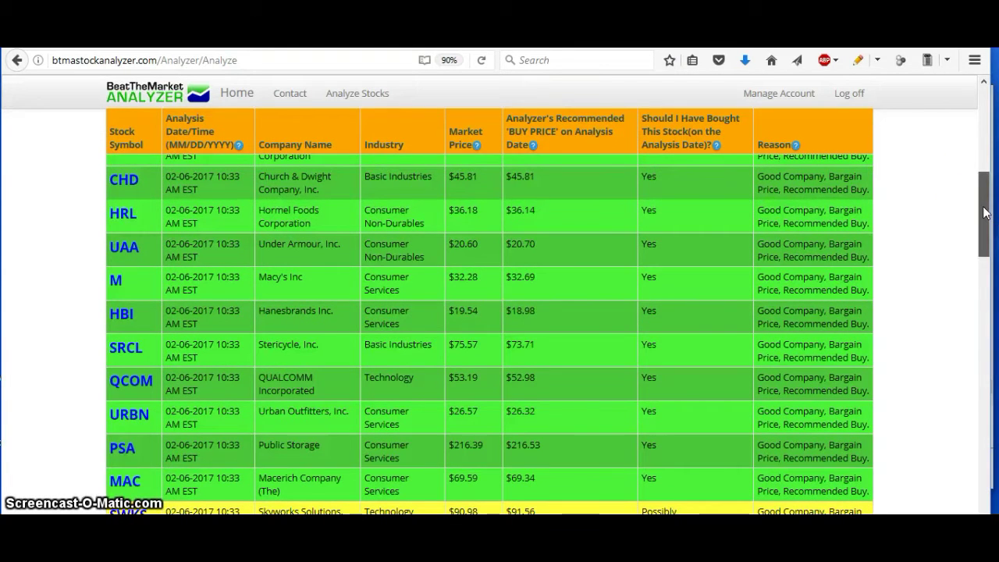
left_click_drag(988, 264, 988, 293)
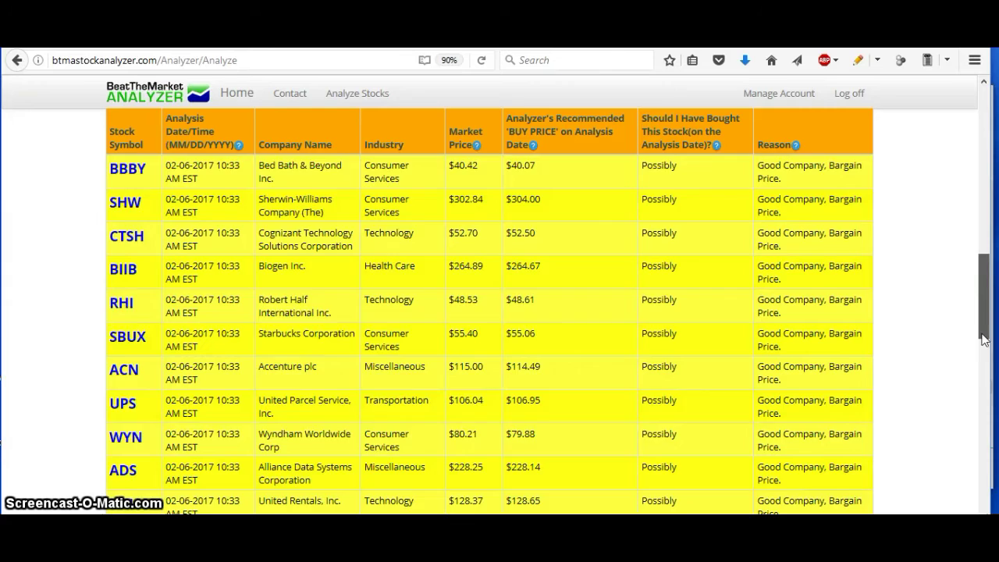
left_click_drag(983, 339, 984, 403)
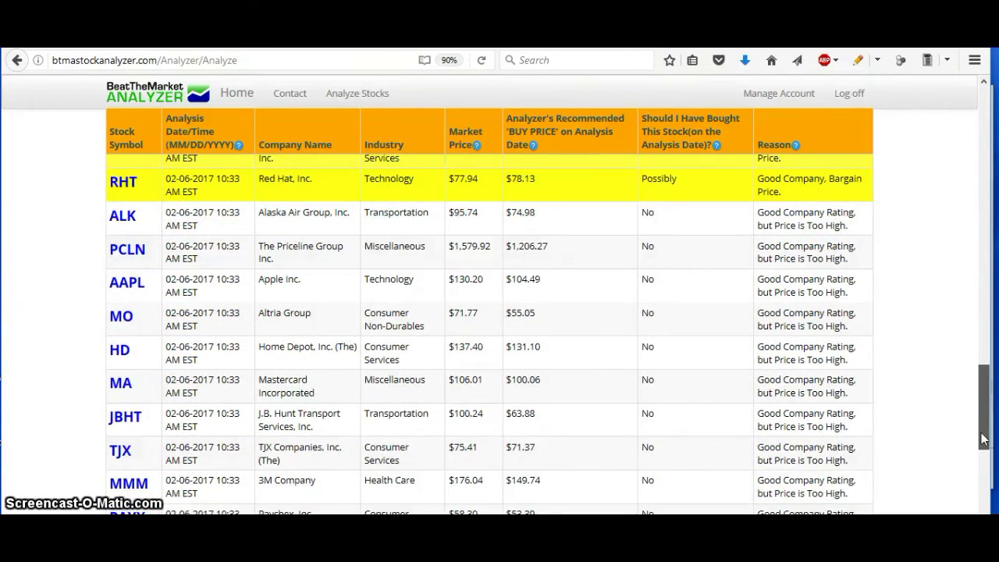
left_click_drag(983, 443, 985, 312)
left_click_drag(995, 217, 989, 107)
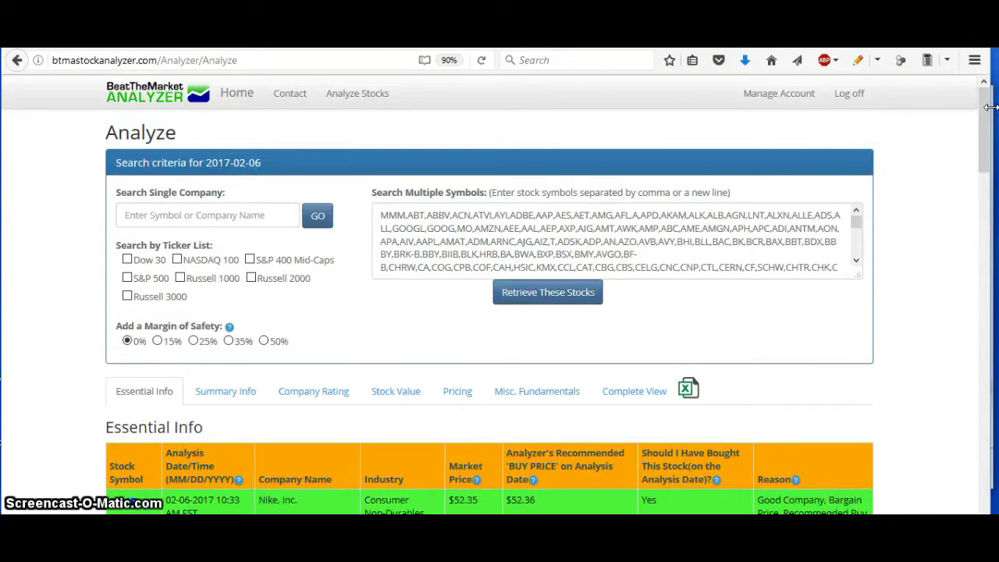
Set a 15% margin of safety and check that URBN is the sole buy at $26.57.
left_click(158, 341)
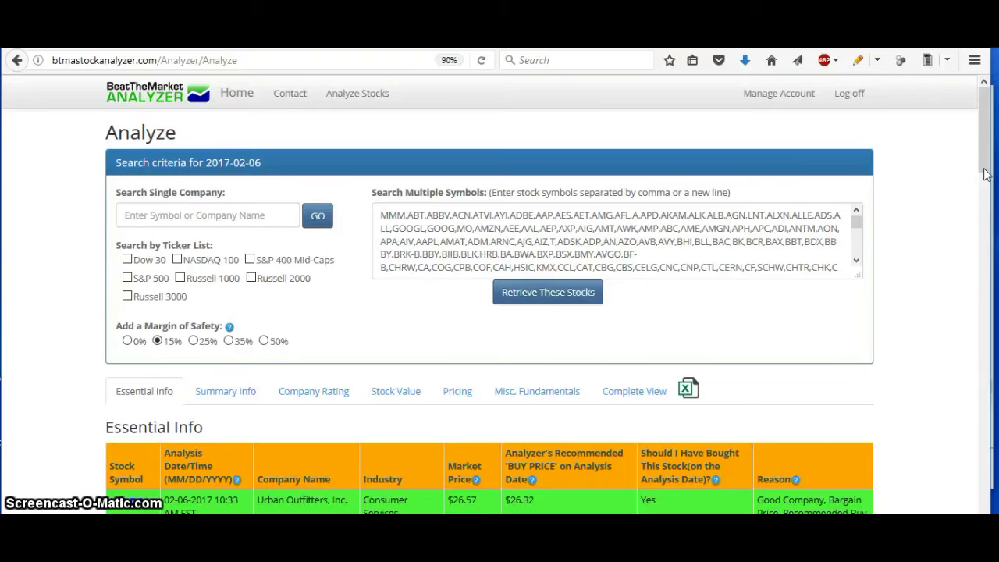
scroll(985, 174, "down", 3)
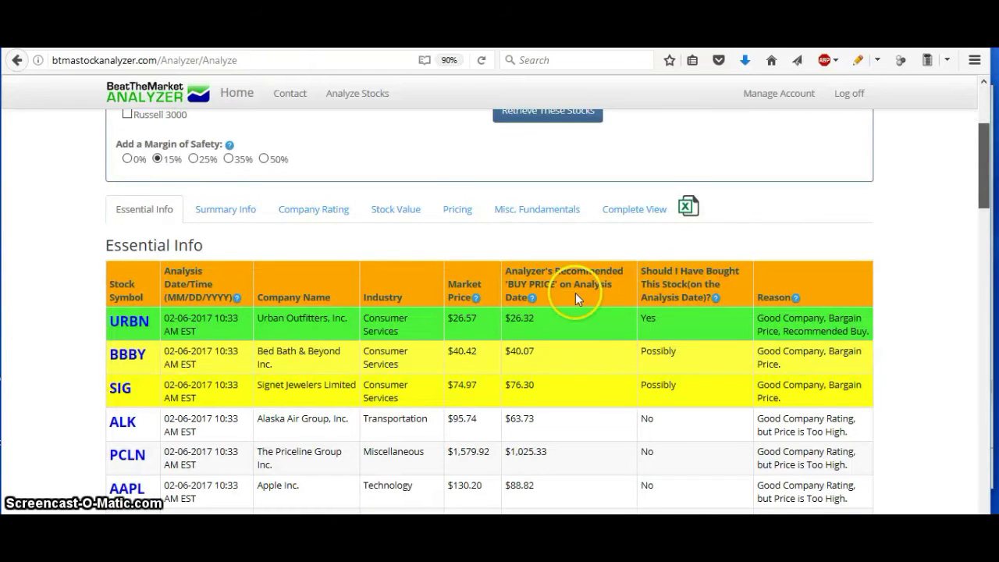
scroll(575, 293, "down", 1)
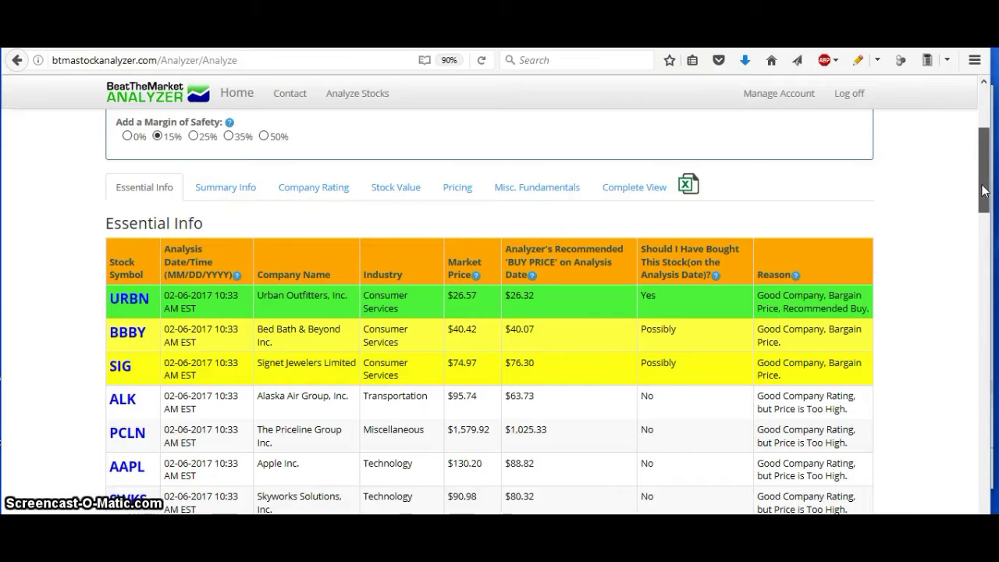
scroll(979, 167, "up", 5)
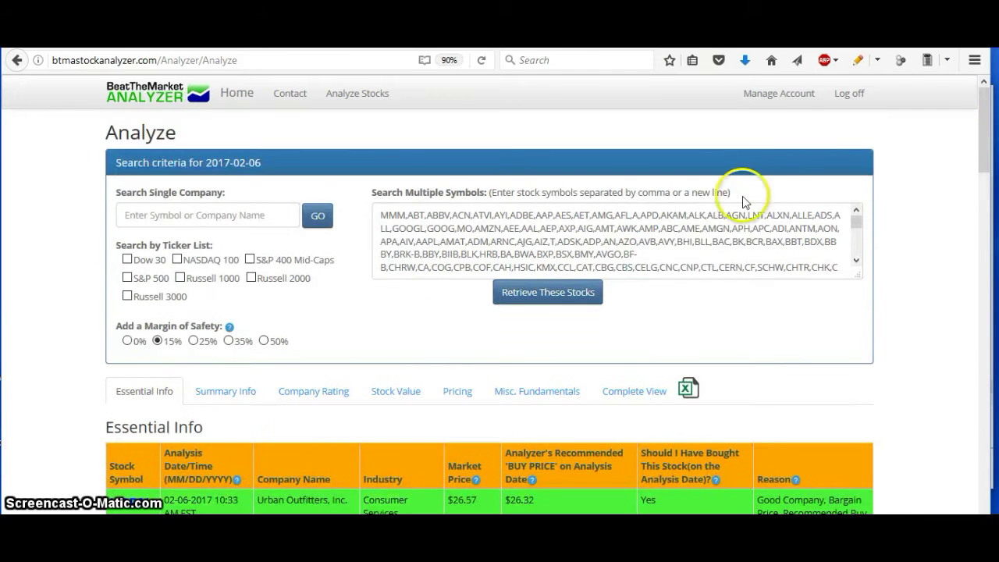
Replace the multiple-symbols list with the pasted tickers and retrieve results for CRI, WDR, FOSL and others.
left_click(676, 247)
key("ctrl+a")
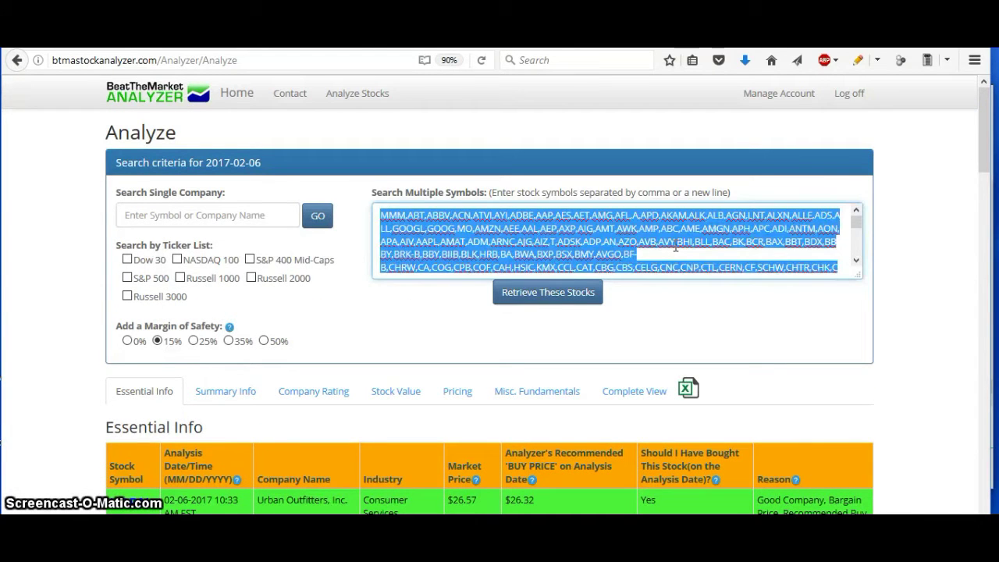
key("ctrl+v")
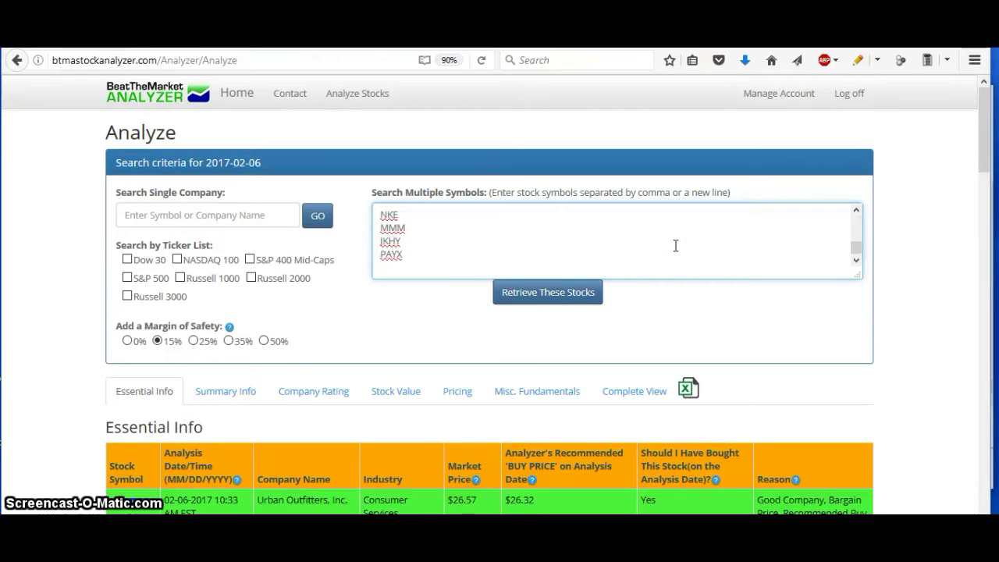
left_click(565, 295)
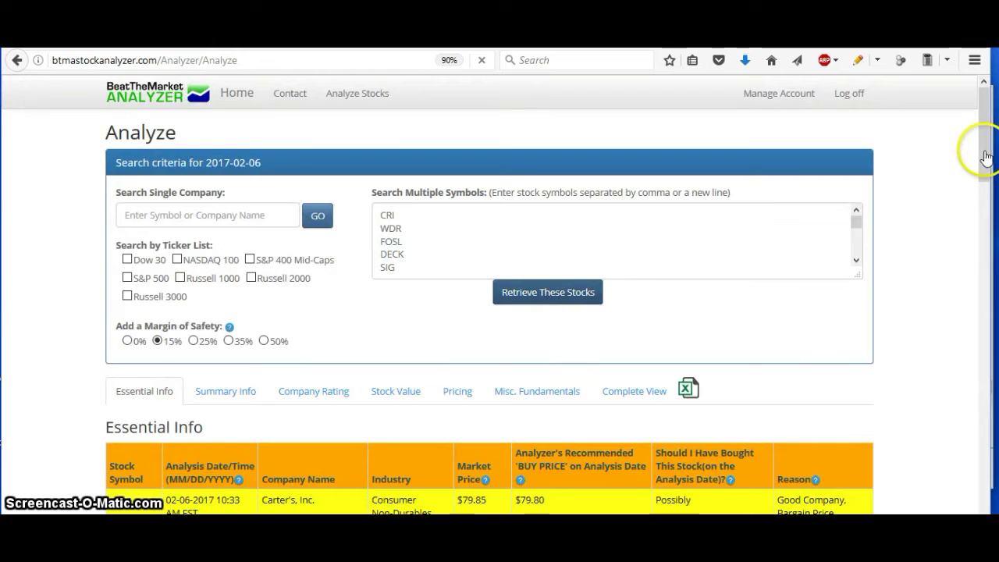
left_click_drag(985, 156, 985, 189)
scroll(985, 189, "down", 3)
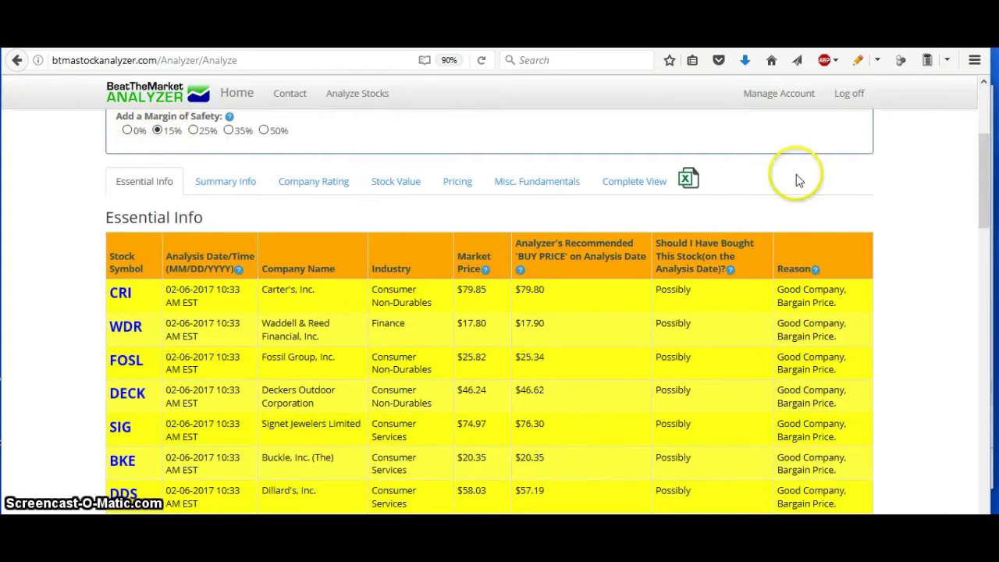
left_click_drag(989, 187, 985, 226)
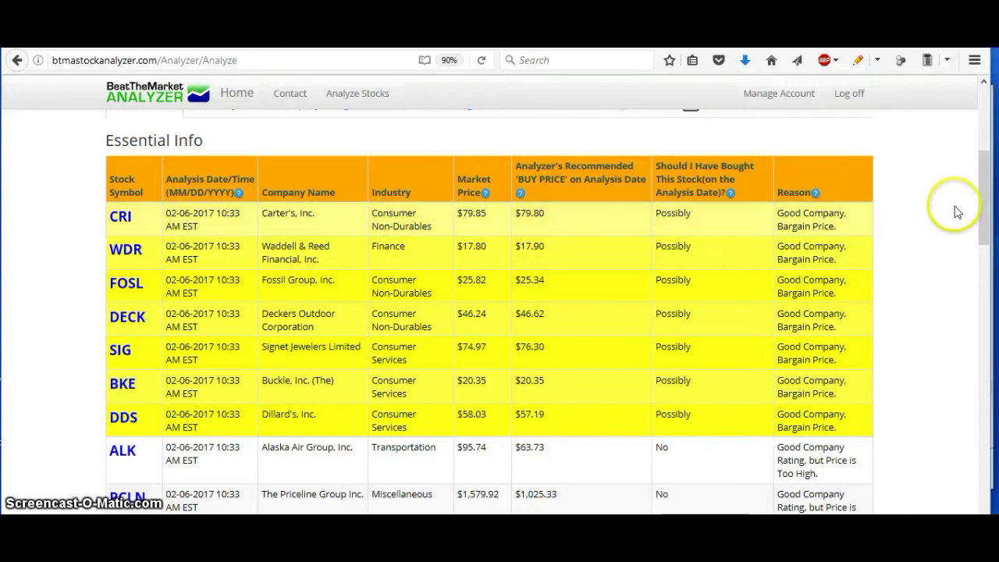
left_click_drag(985, 223, 985, 197)
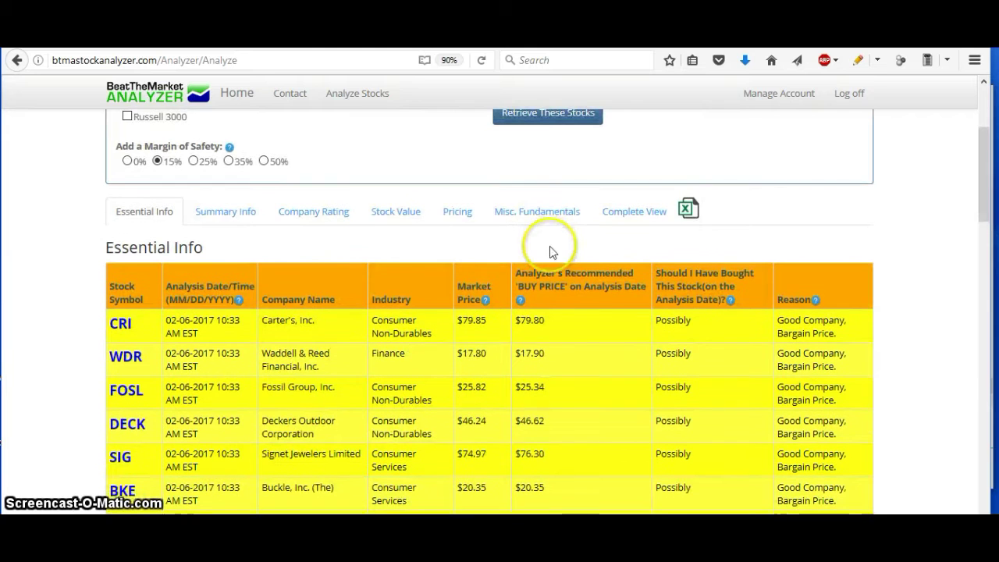
Show the Summary Info, then the Company Rating scores, with CRI totalling 82.459.
left_click(242, 221)
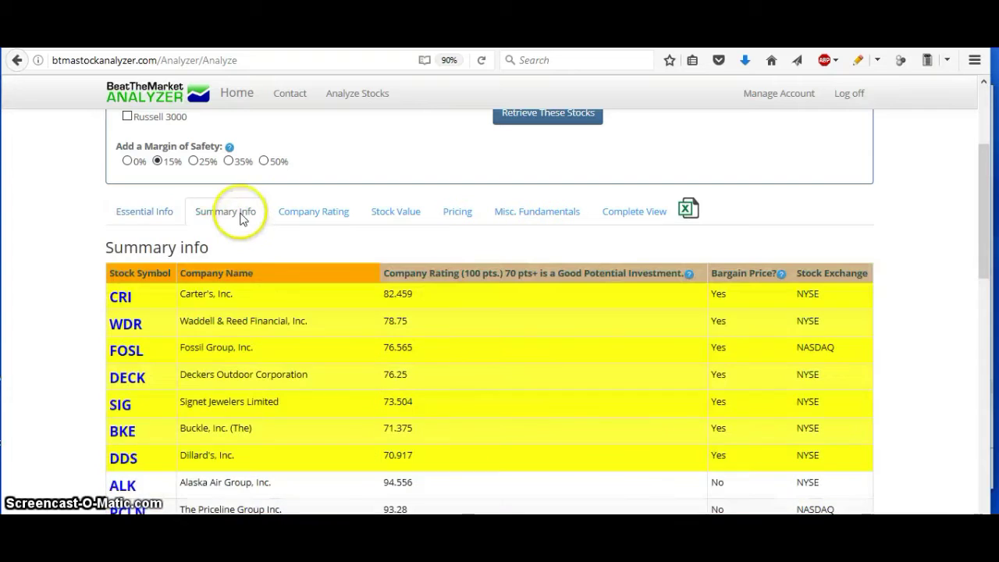
left_click(321, 221)
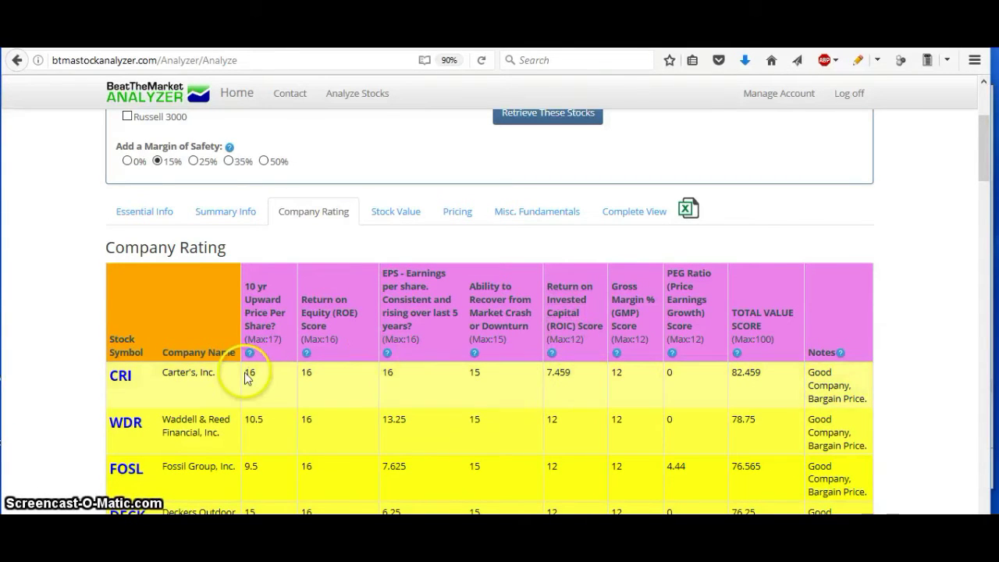
Open CRI's rating page and review its Diluted EPS, Market Recovery and ROE histories.
left_click(122, 378)
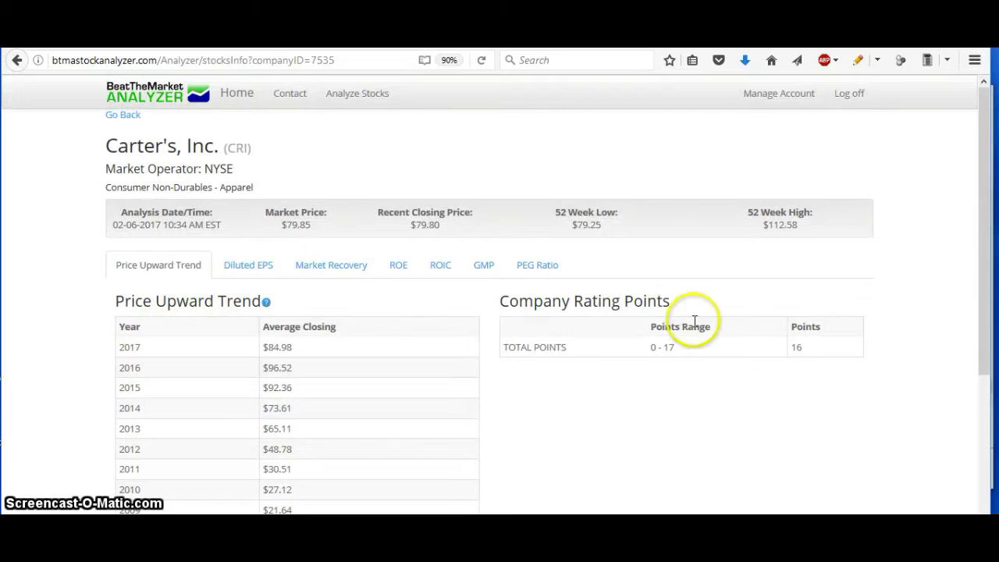
left_click(268, 270)
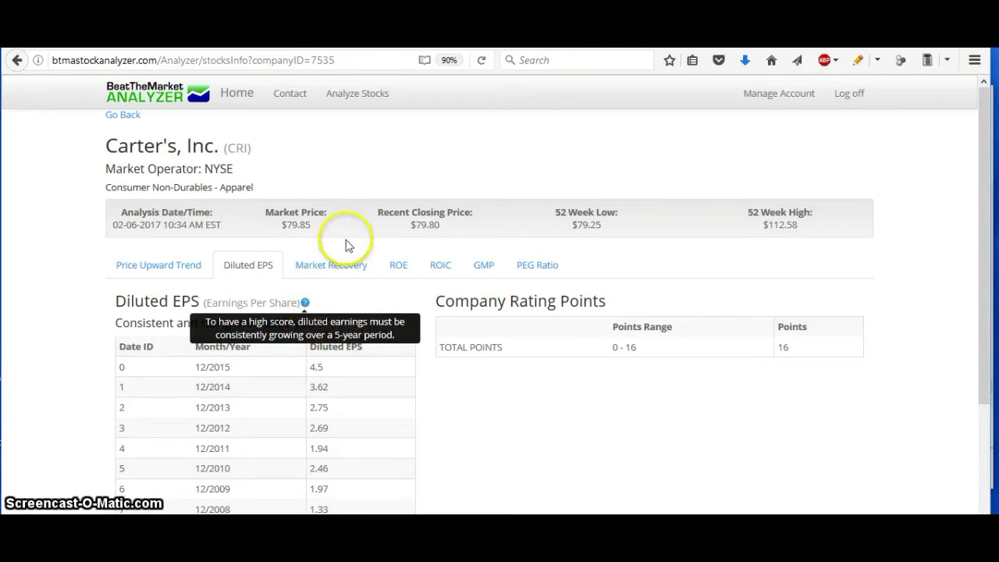
left_click(348, 266)
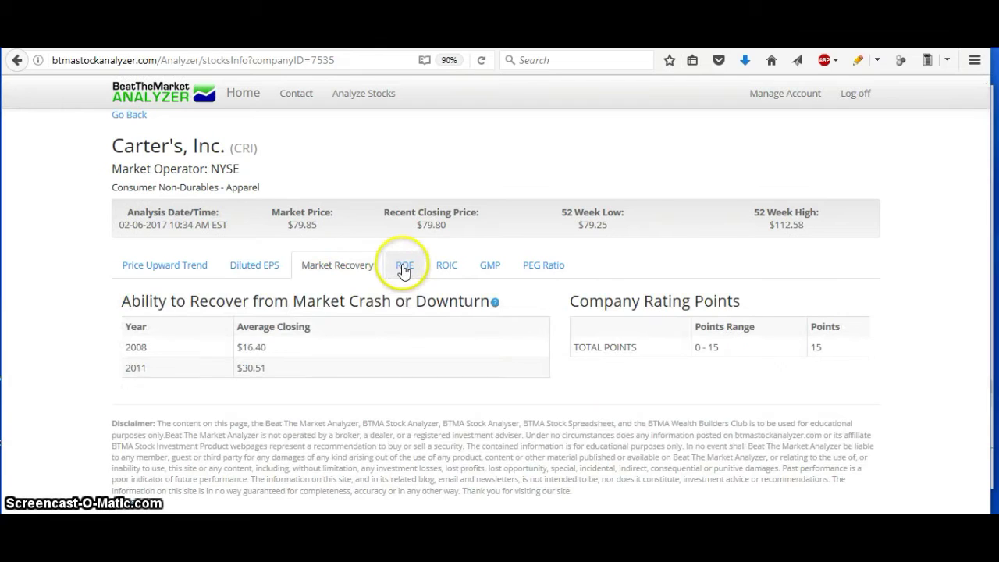
left_click(404, 268)
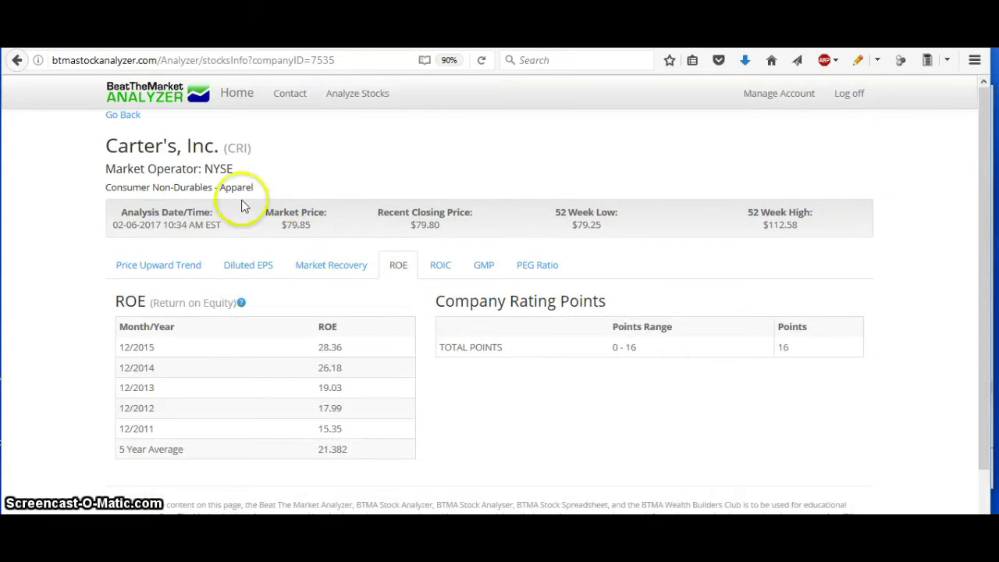
Return to the results, show Stock Value, and open CRI's $89.50 intrinsic value breakdown.
left_click(130, 117)
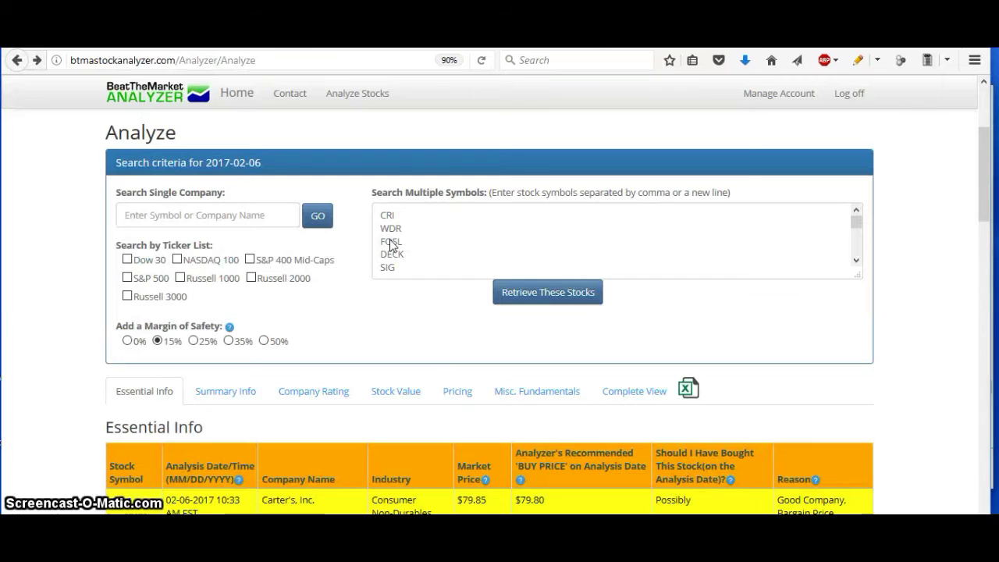
left_click(405, 398)
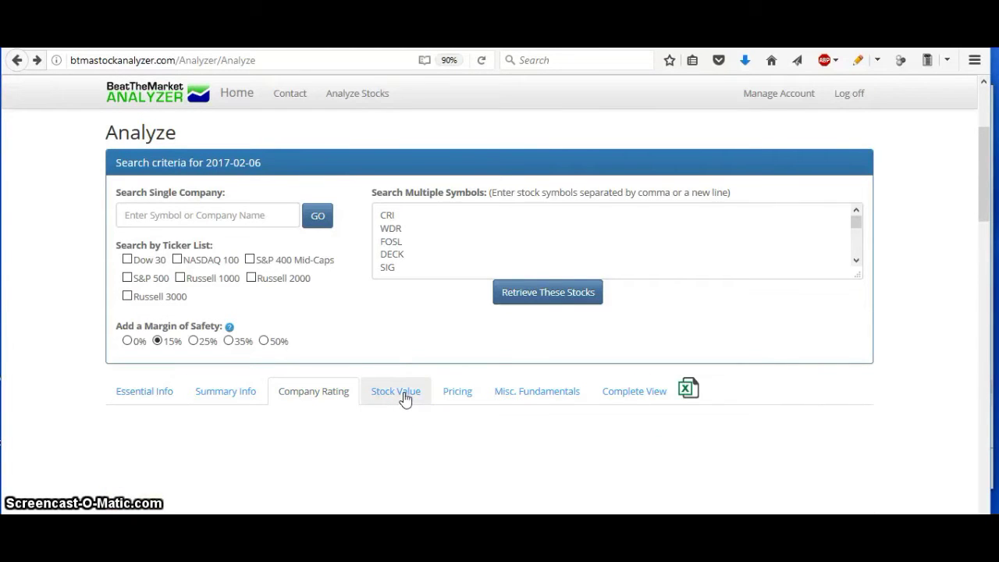
left_click(971, 197)
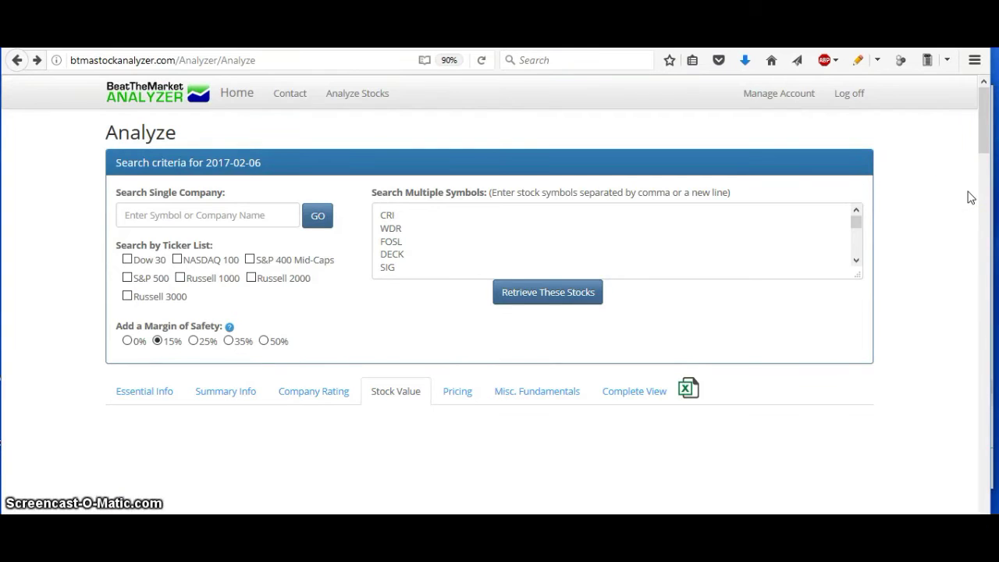
left_click(983, 131)
left_click_drag(984, 137, 985, 179)
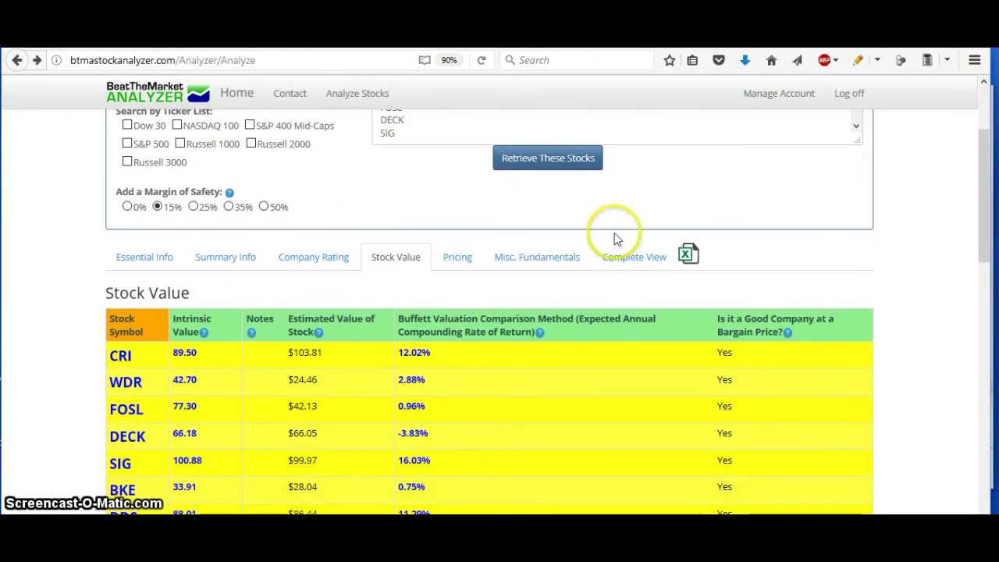
left_click(193, 353)
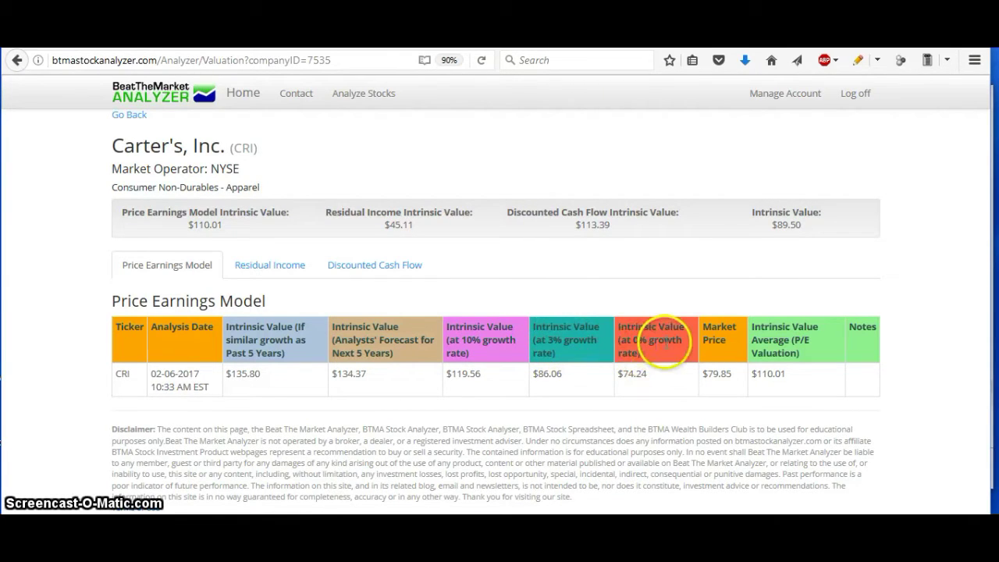
Show Carter's residual income valuation.
left_click(285, 270)
Show Carter's discounted cash flow valuation.
left_click(364, 268)
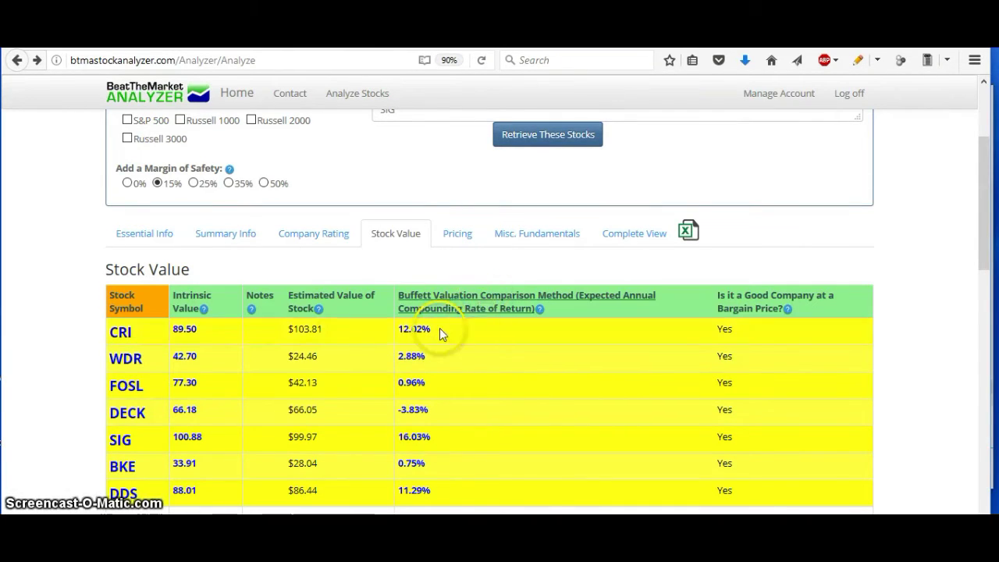
Show the Pricing table, with CRI's $88.23 margin-of-safety price against its $79.80 close.
left_click(459, 237)
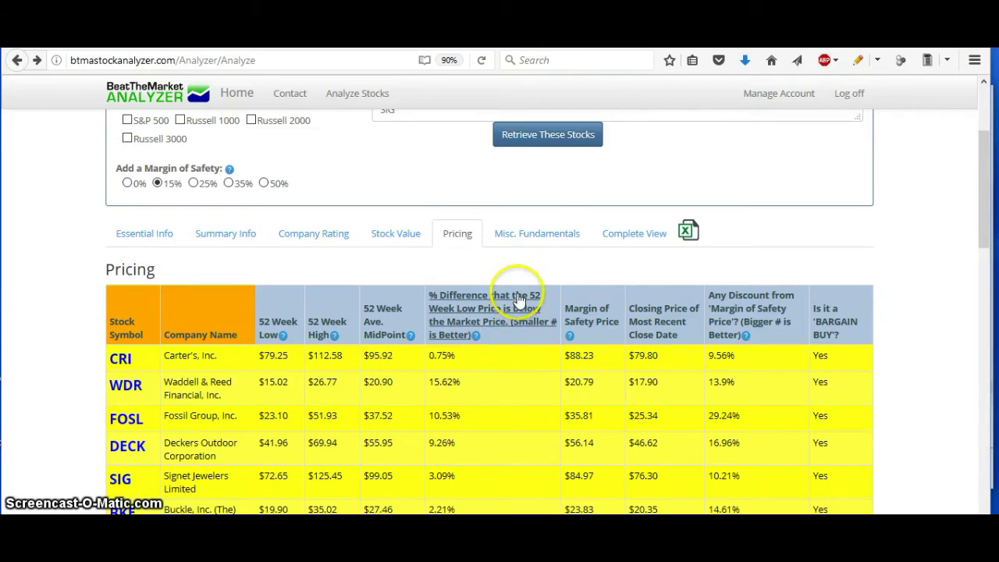
Show the Misc. Fundamentals table and scroll to CRI's debt/equity 0.75 and P/E 16.86.
left_click(552, 235)
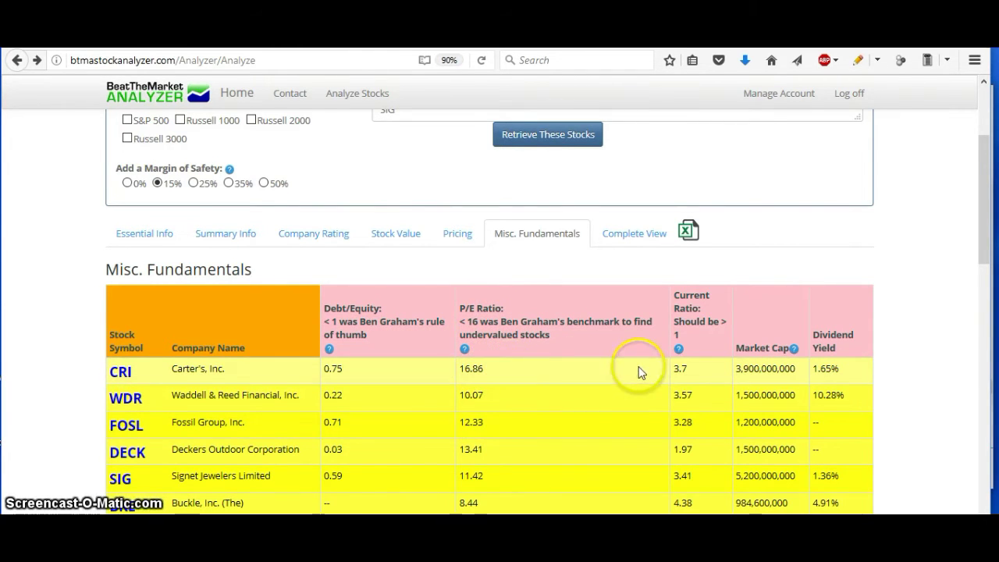
left_click(697, 376)
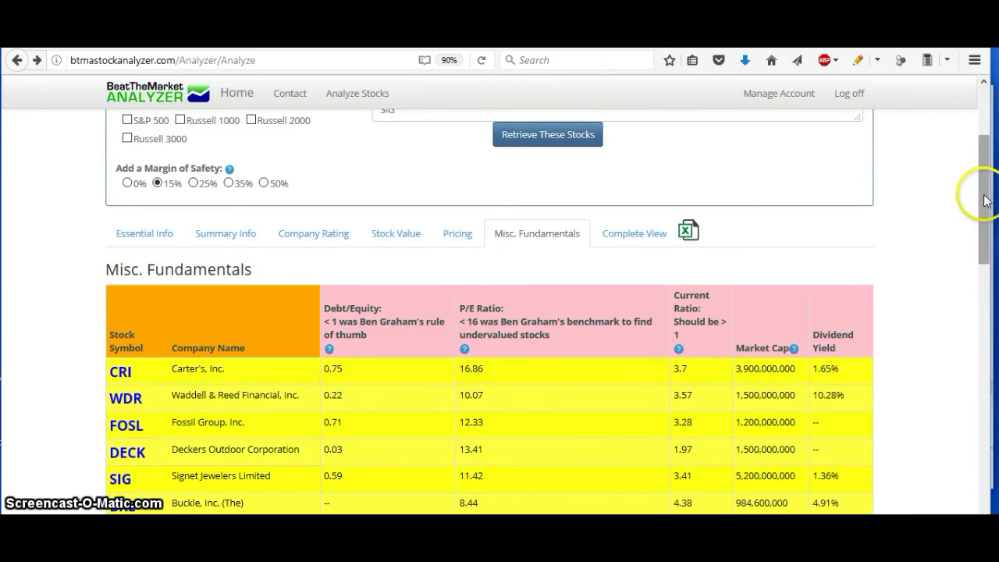
left_click_drag(985, 200, 987, 263)
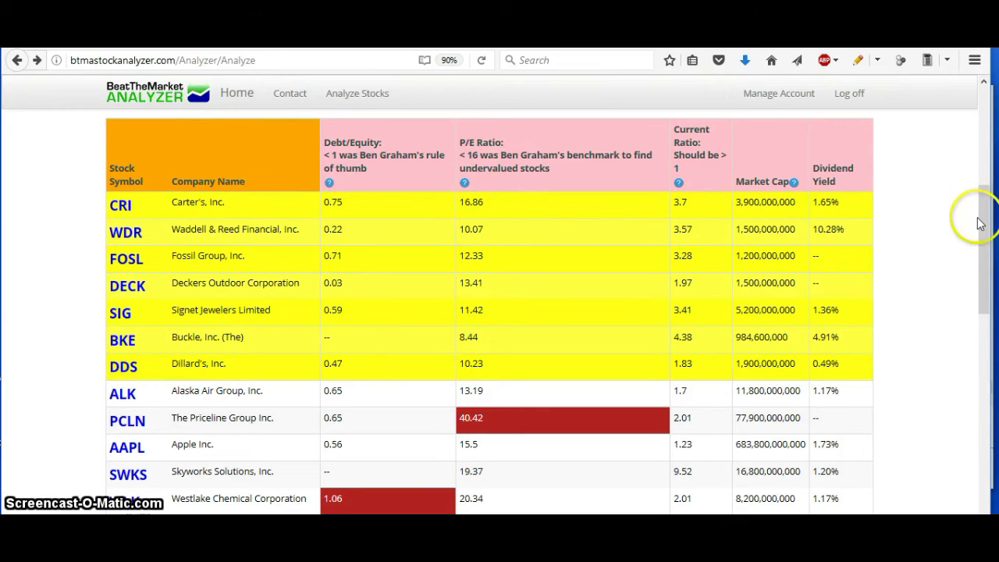
left_click_drag(980, 224, 984, 135)
Open the Complete View table and scroll across all its columns.
left_click(640, 314)
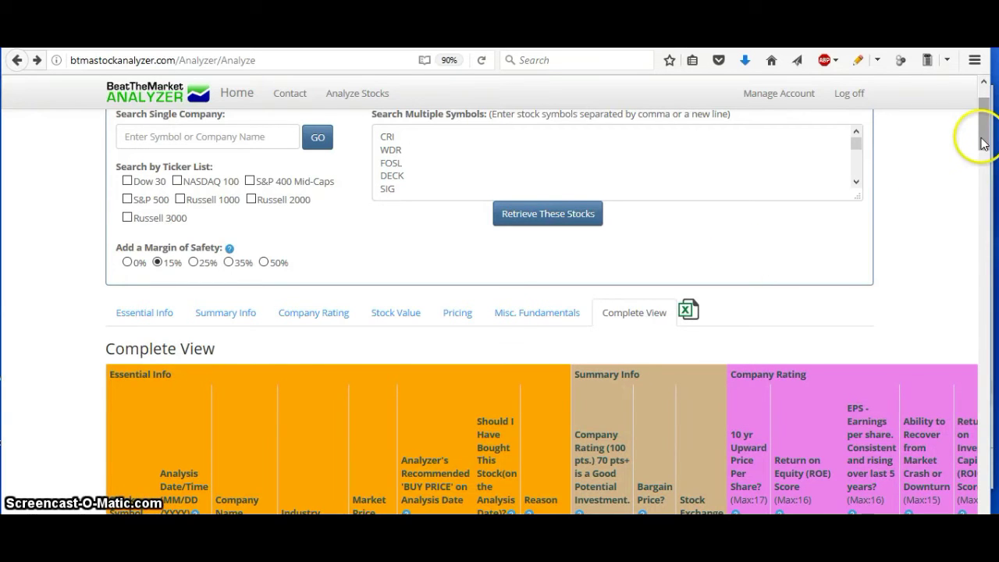
left_click_drag(983, 143, 984, 182)
scroll(985, 182, "down", 2)
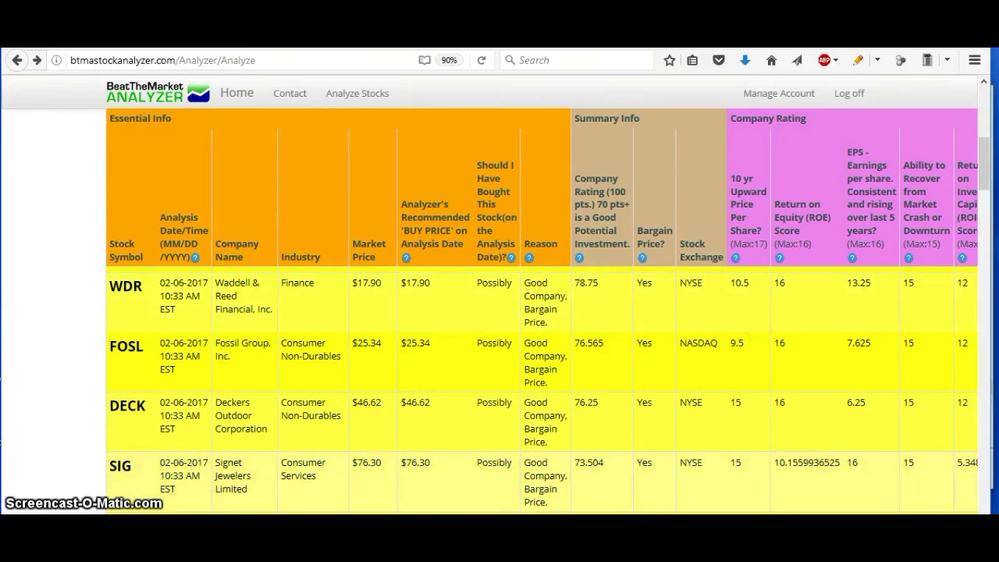
scroll(500, 312, "right", 6)
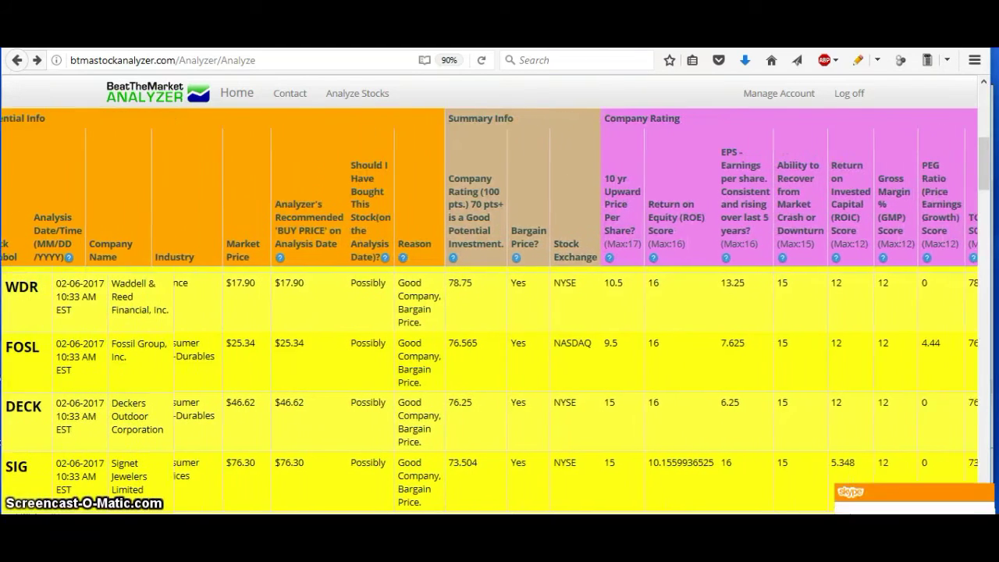
scroll(500, 312, "right", 15)
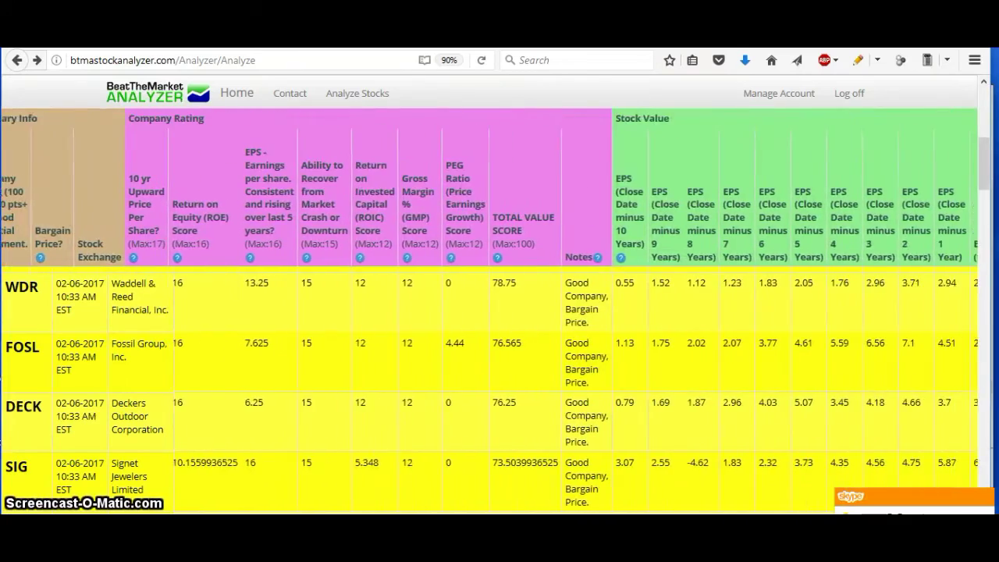
scroll(499, 313, "right", 7)
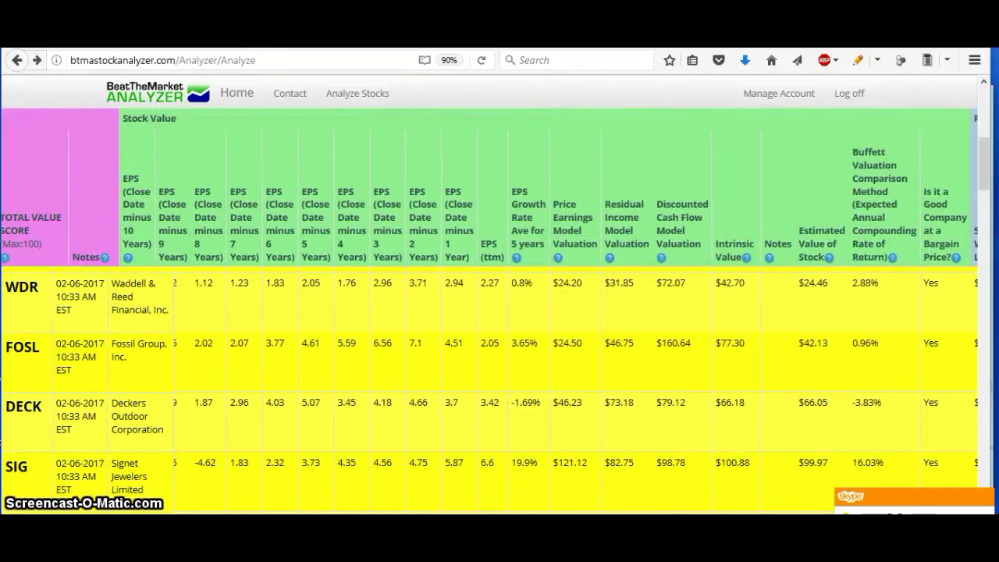
scroll(499, 313, "right", 5)
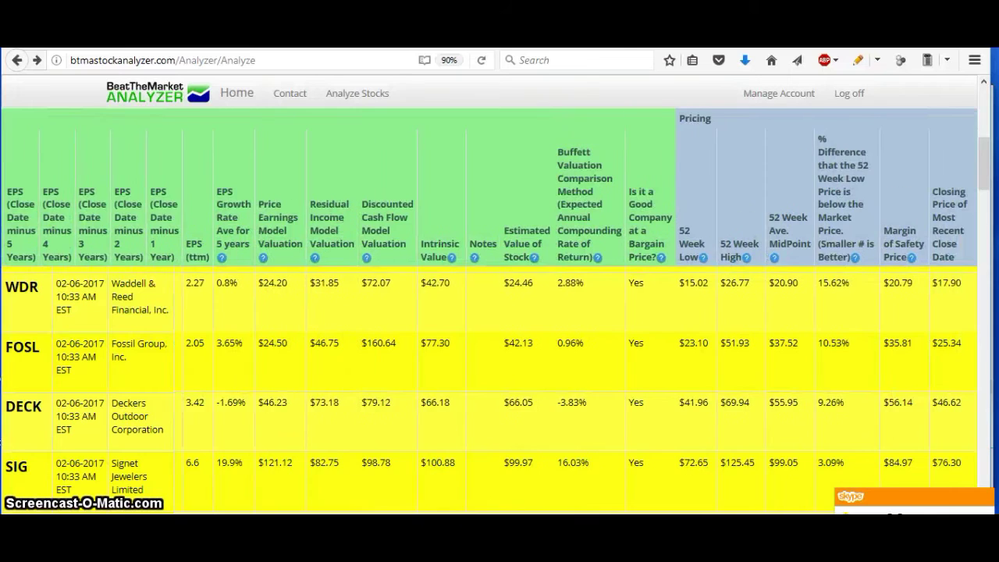
scroll(499, 312, "right", 2)
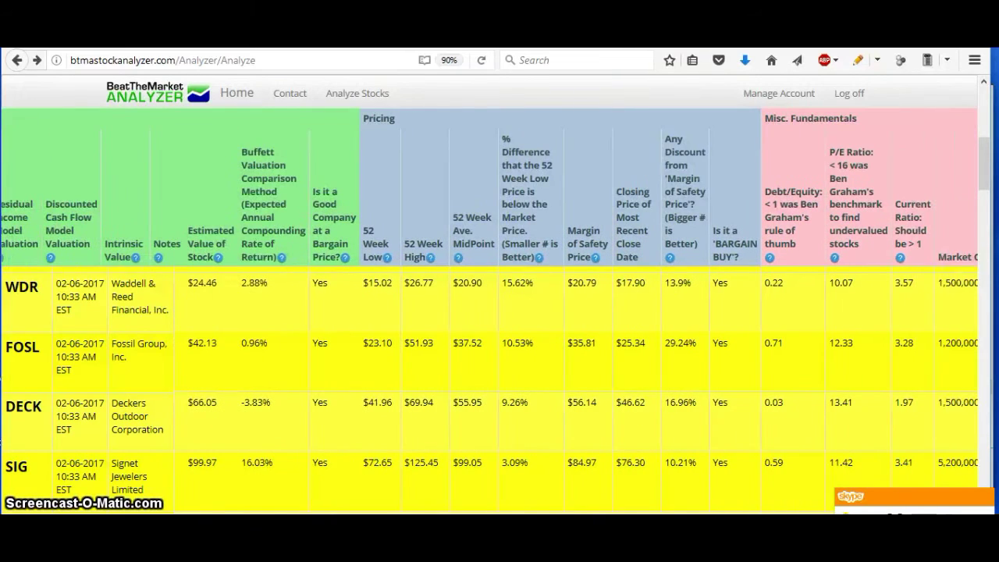
scroll(490, 309, "down", 1)
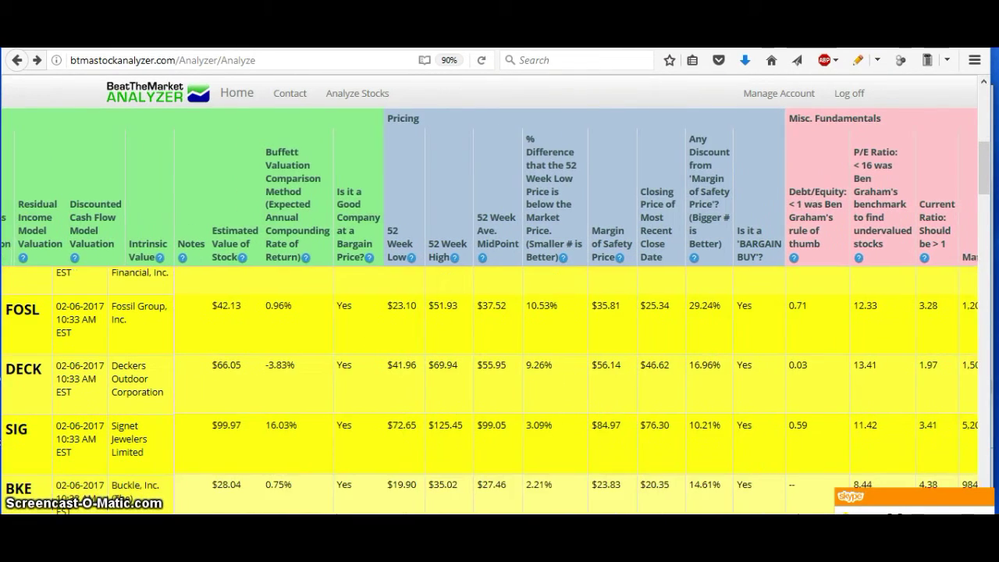
scroll(490, 309, "left", 12)
scroll(489, 312, "left", 14)
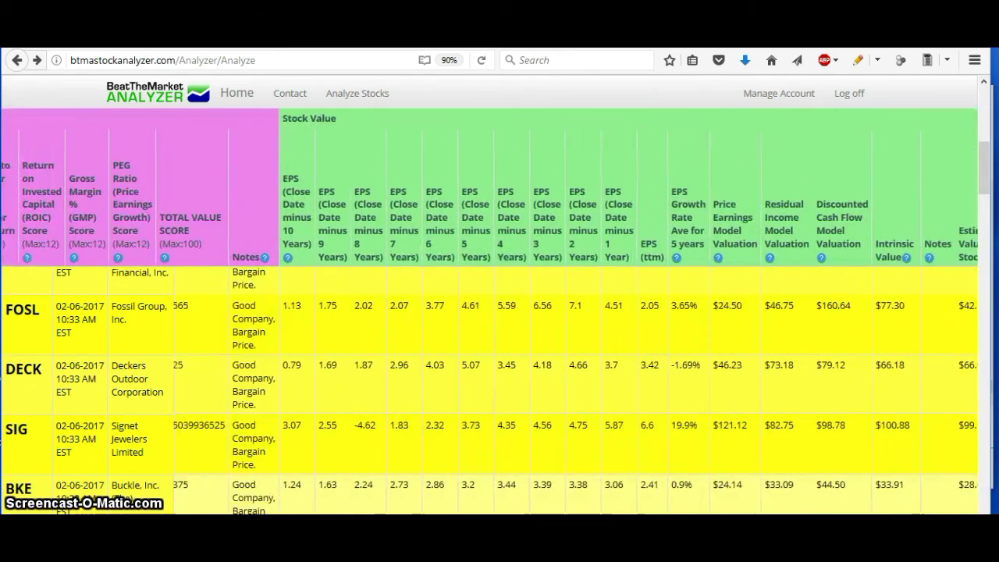
scroll(489, 313, "left", 5)
scroll(489, 312, "up", 5)
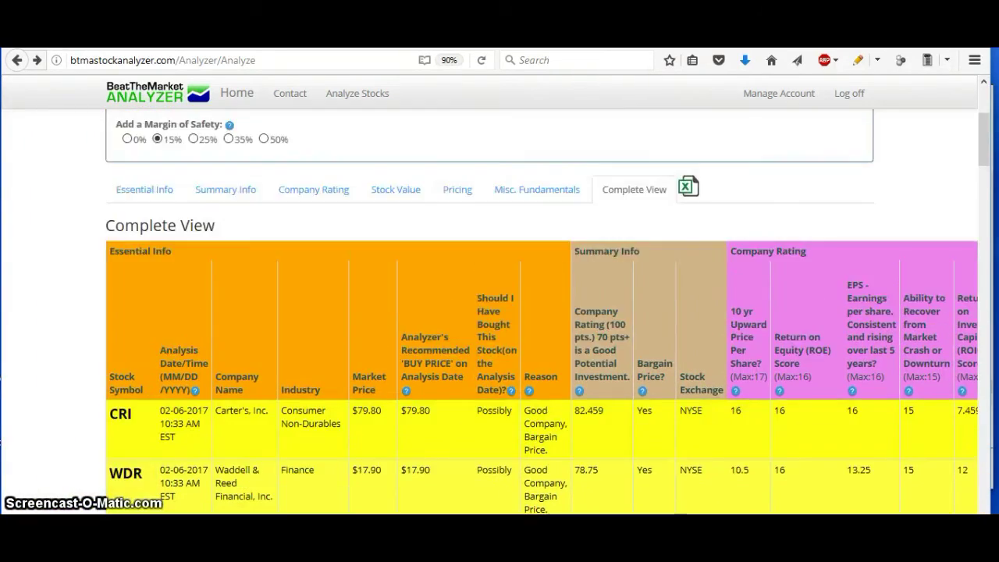
scroll(546, 312, "up", 1)
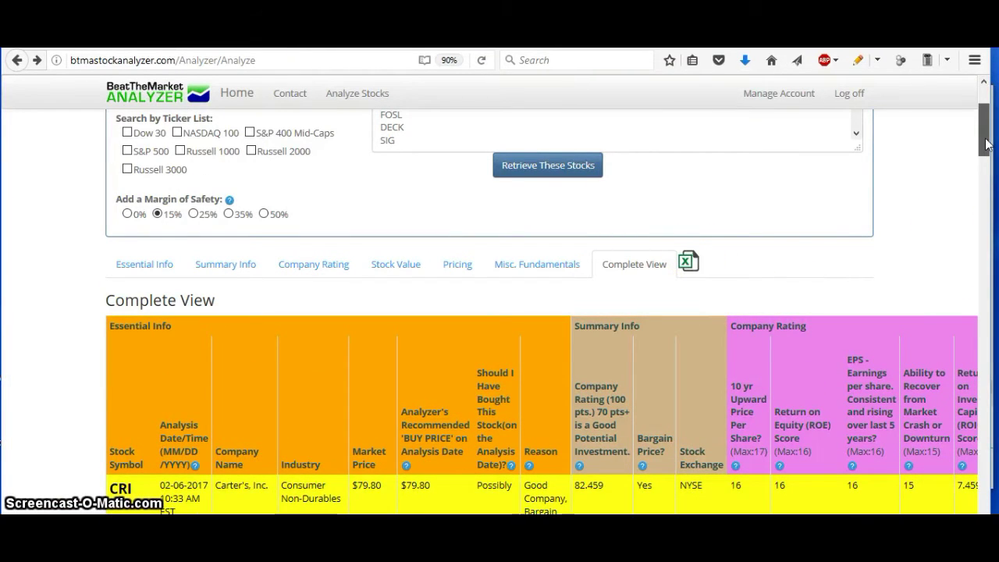
Highlight CRI's $79.80 recommended buy price and its 82.459 bargain rating.
mouse_move(986, 138)
left_mouse_down()
mouse_move(985, 114)
mouse_move(986, 155)
left_mouse_up()
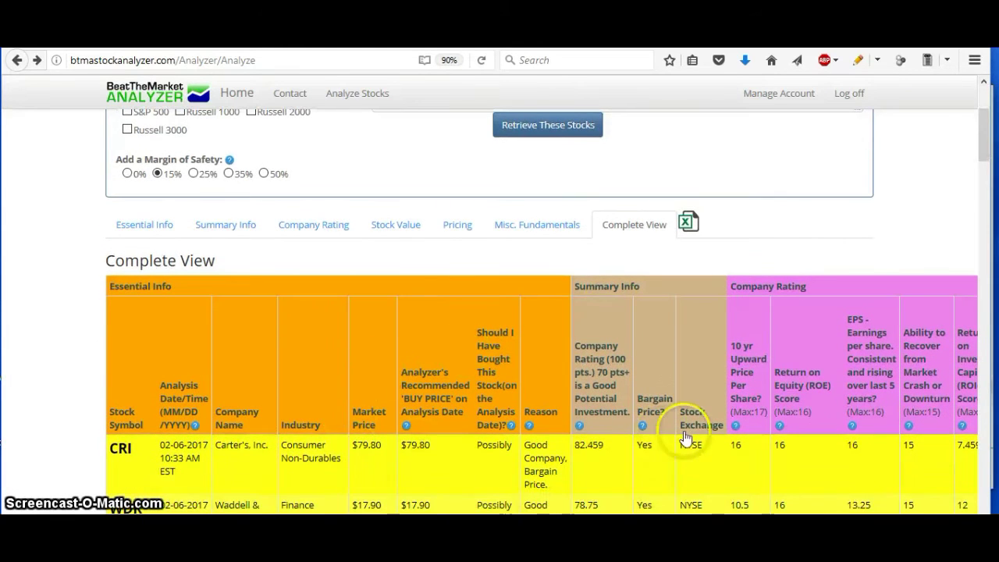
left_click(984, 145)
left_click(542, 412)
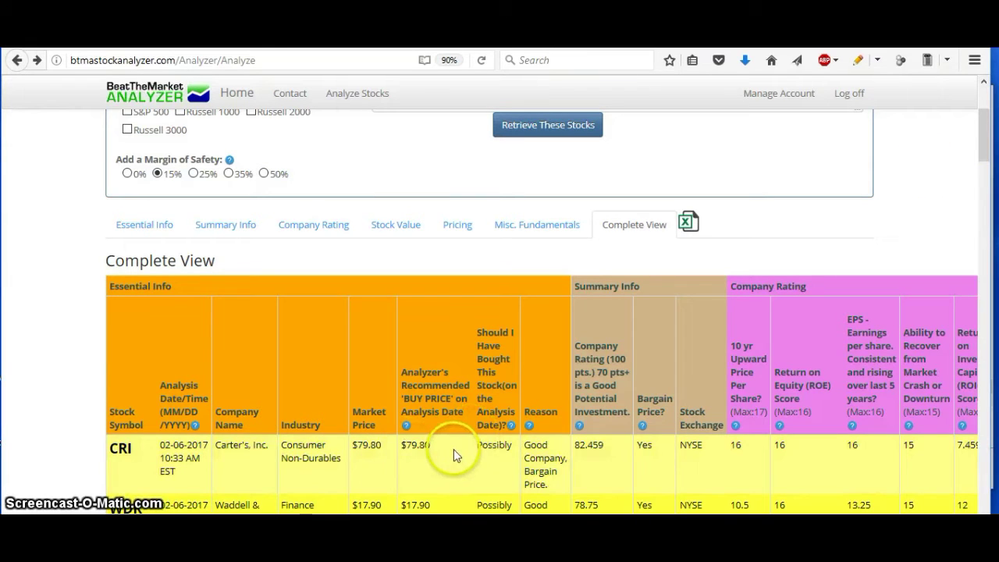
left_click(412, 397)
left_click(434, 456)
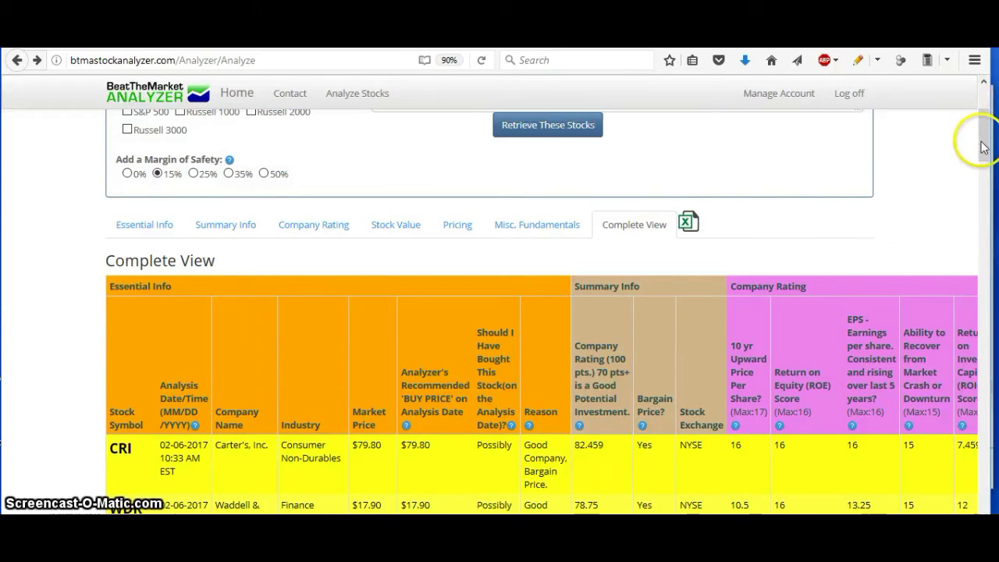
Scroll to the top of the Yahoo Finance CRI quote, showing 79.74.
scroll(983, 144, "up", 3)
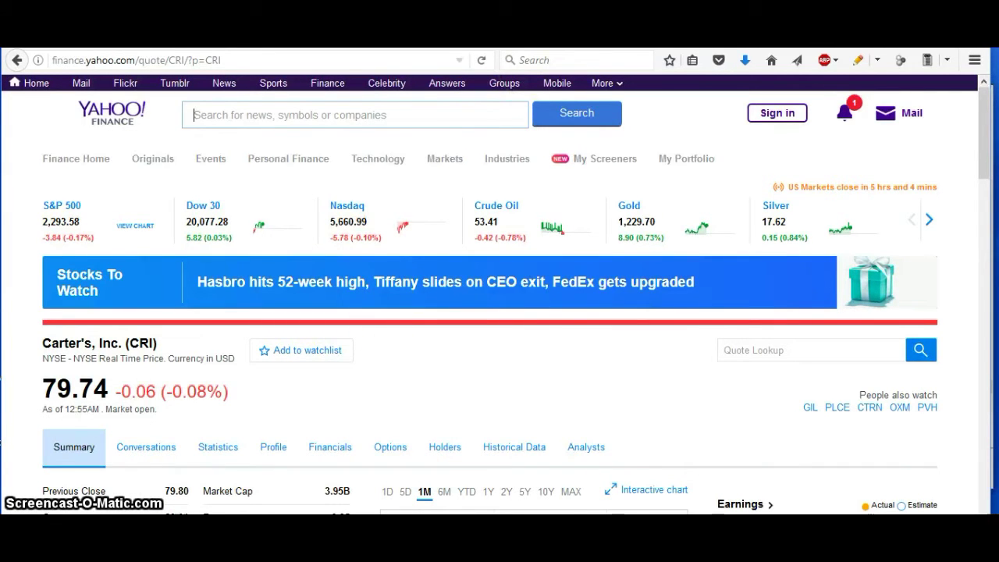
Start a Scottrade CRI buy order with order type Limit.
left_click(581, 41)
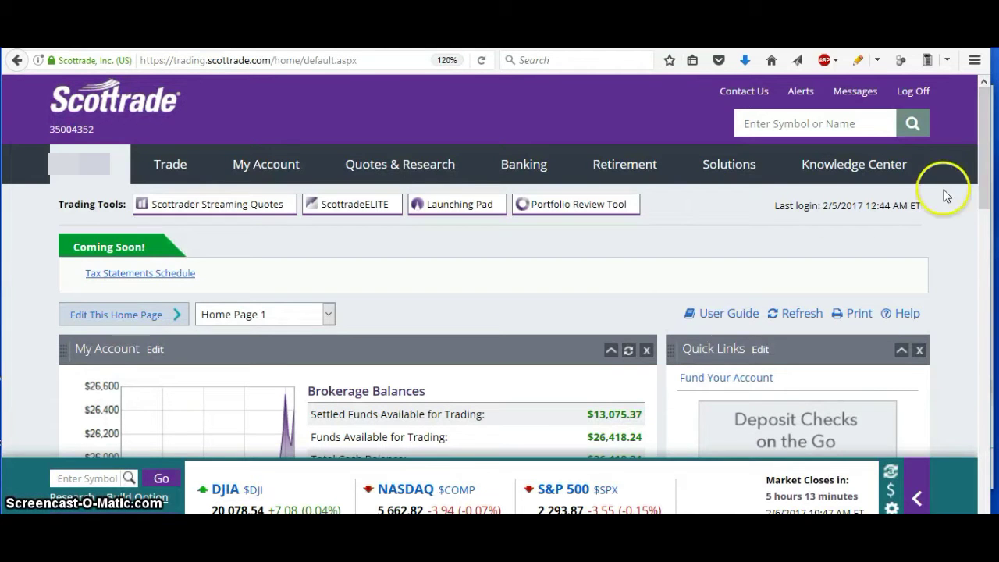
mouse_move(188, 181)
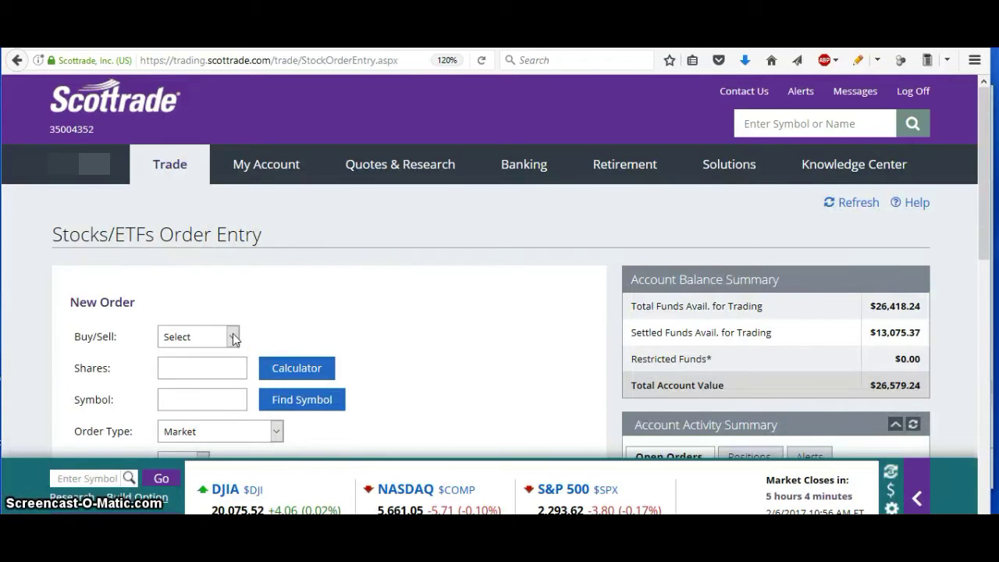
left_click(233, 337)
left_click(198, 371)
left_click(277, 431)
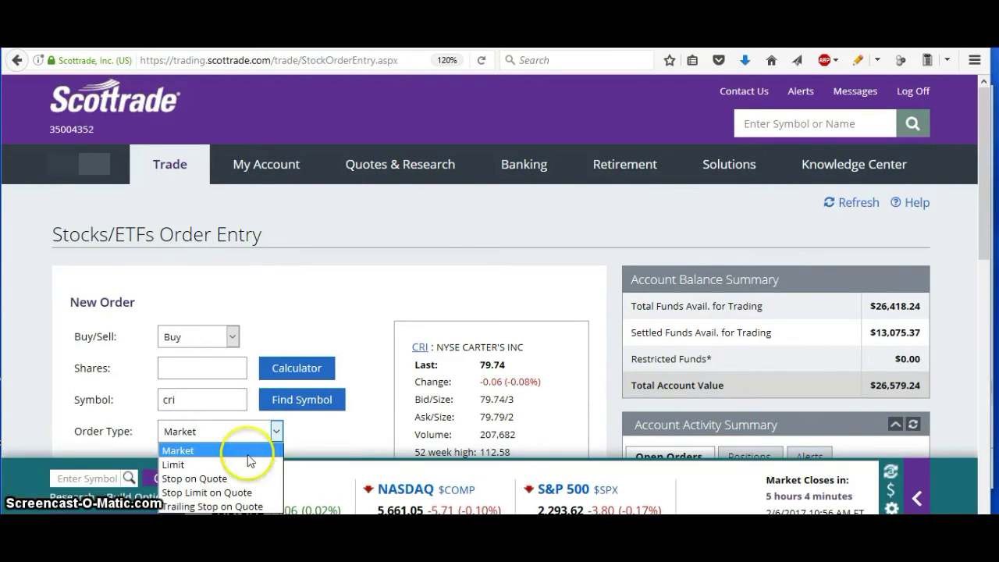
left_click(218, 465)
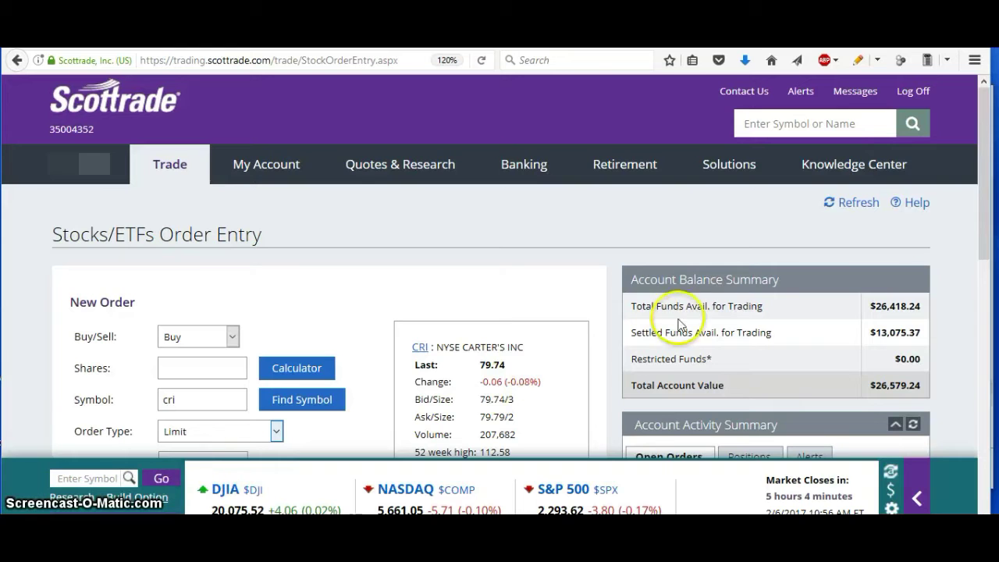
Set the order duration to Good Till Date, expiring 05/05/2017.
left_click_drag(985, 204, 987, 249)
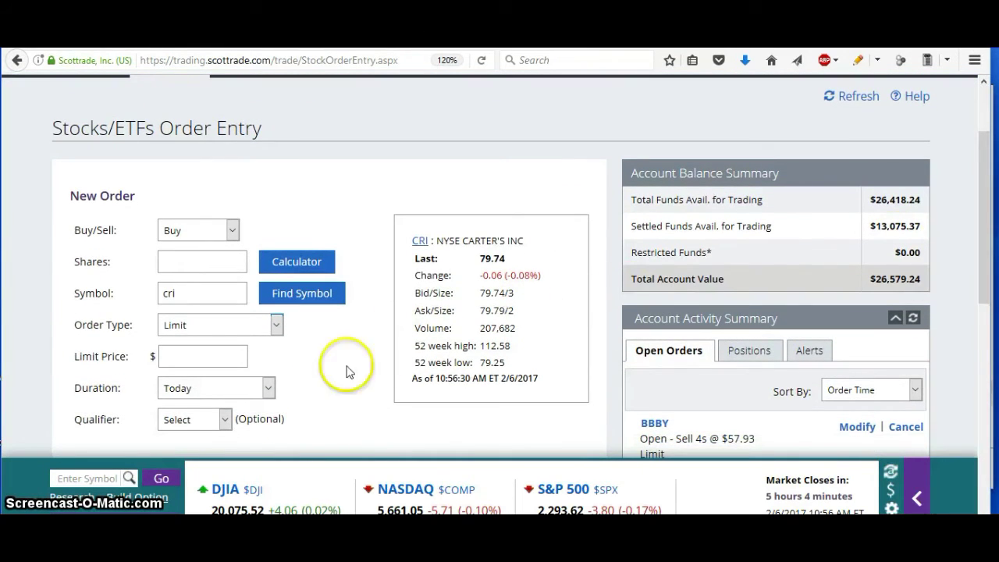
left_click(270, 389)
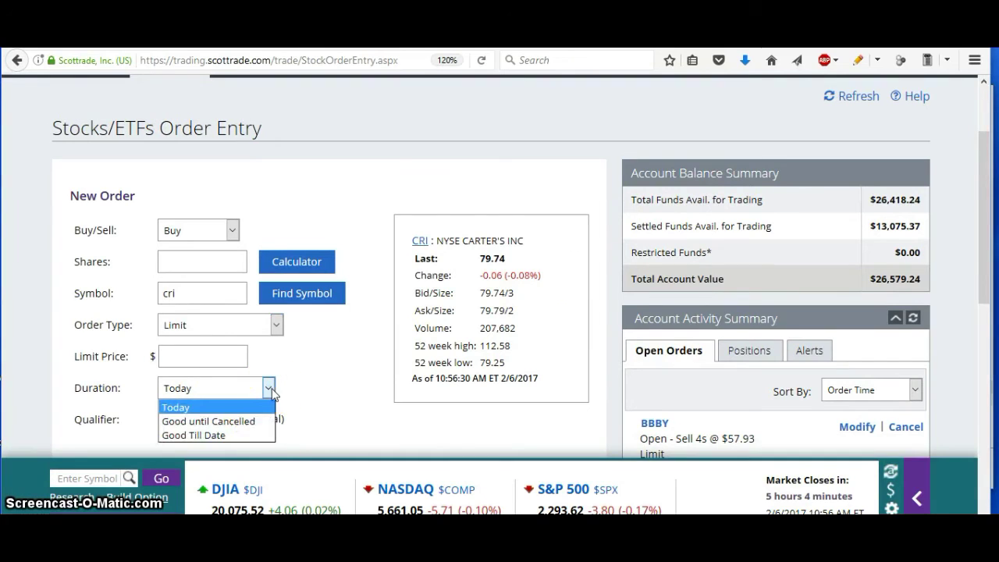
left_click(234, 435)
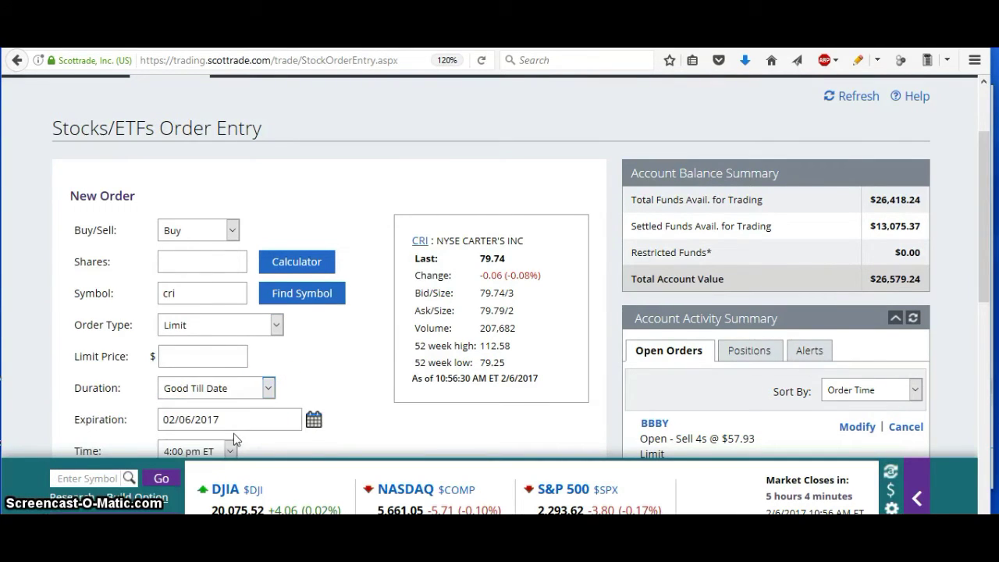
left_click(314, 422)
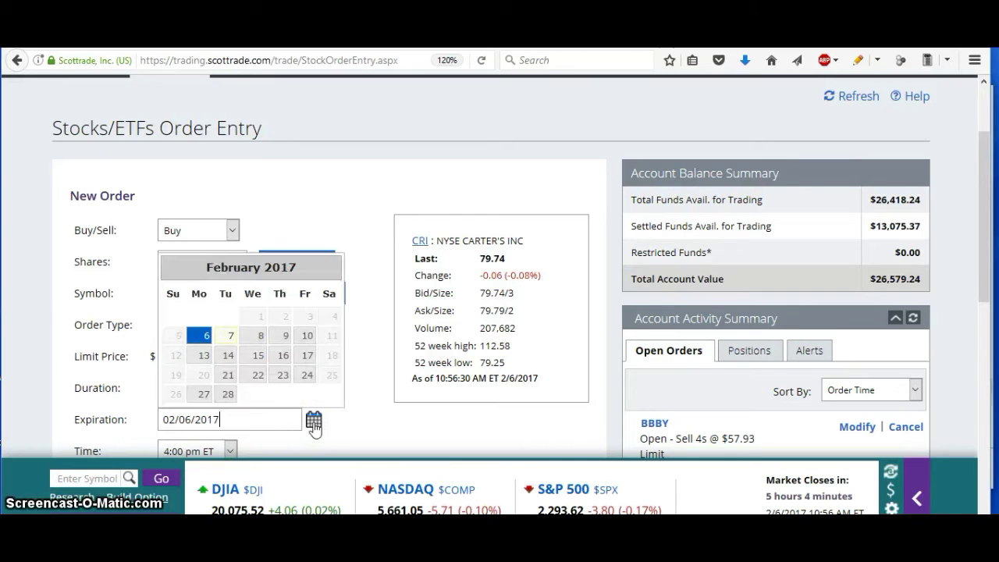
left_click(330, 268)
left_click(330, 267)
left_click(330, 267)
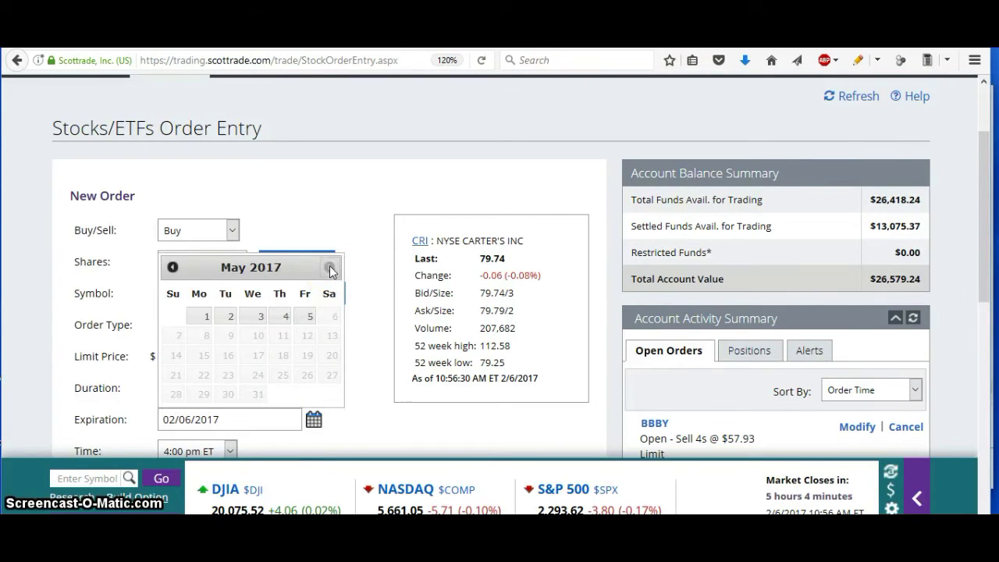
left_click(308, 322)
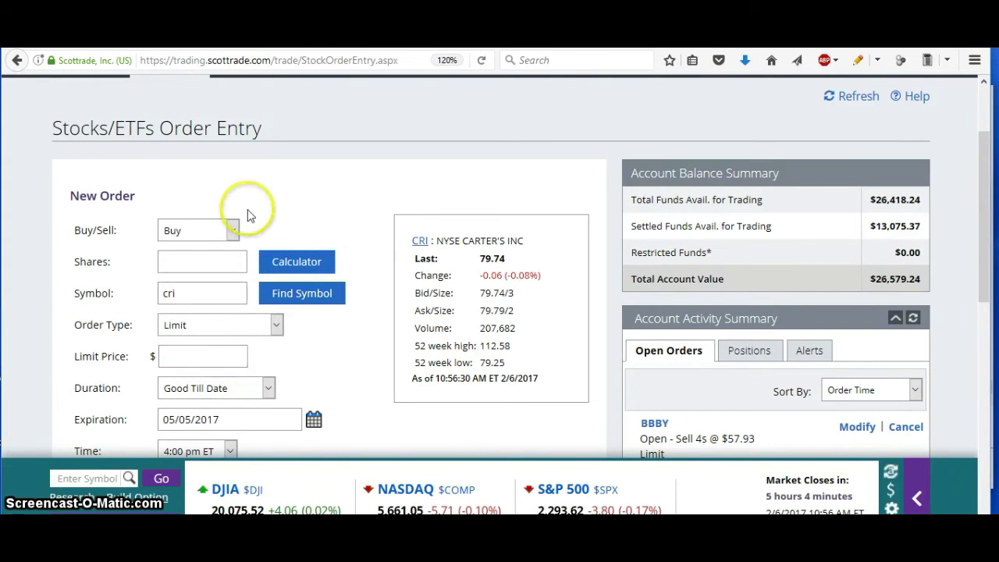
Switch to Yahoo Finance's CRI quote and show the 2Y price chart.
mouse_move(226, 74)
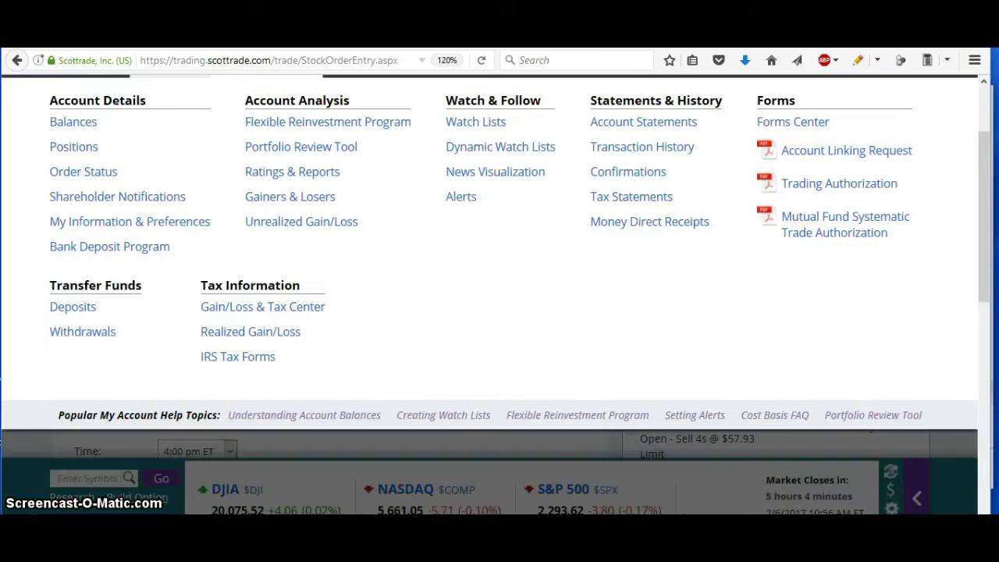
key("ctrl+Tab")
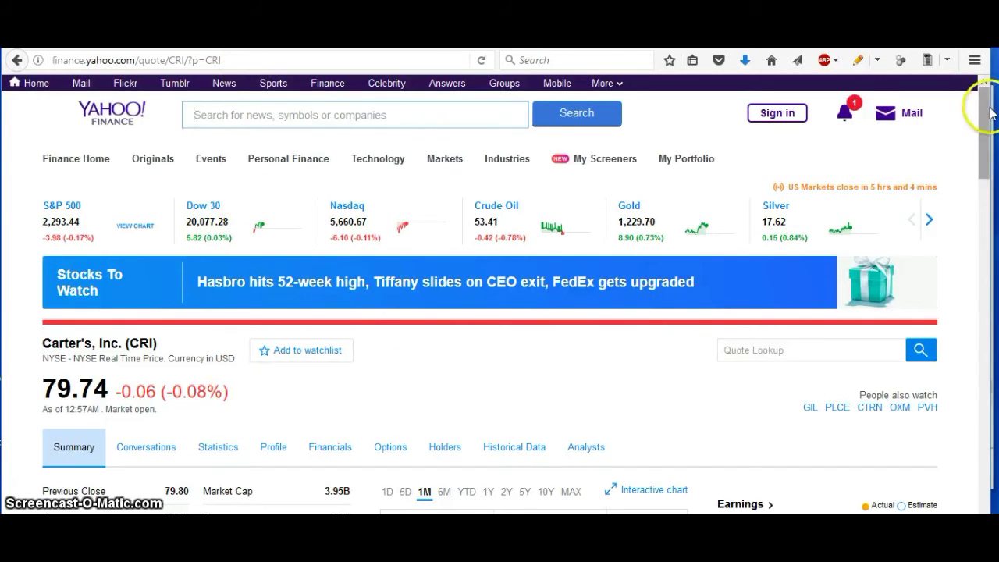
left_click_drag(988, 128, 986, 175)
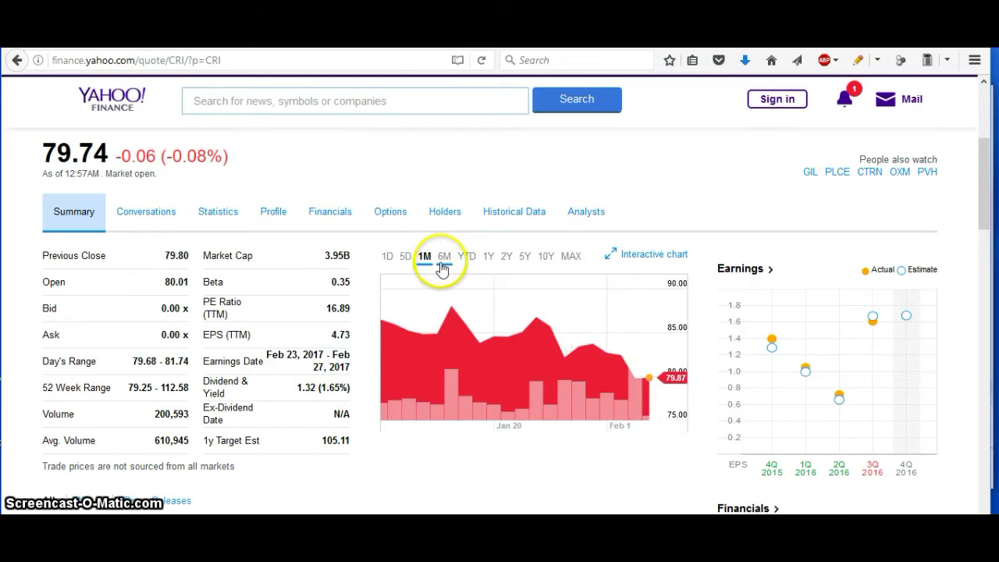
left_click(505, 258)
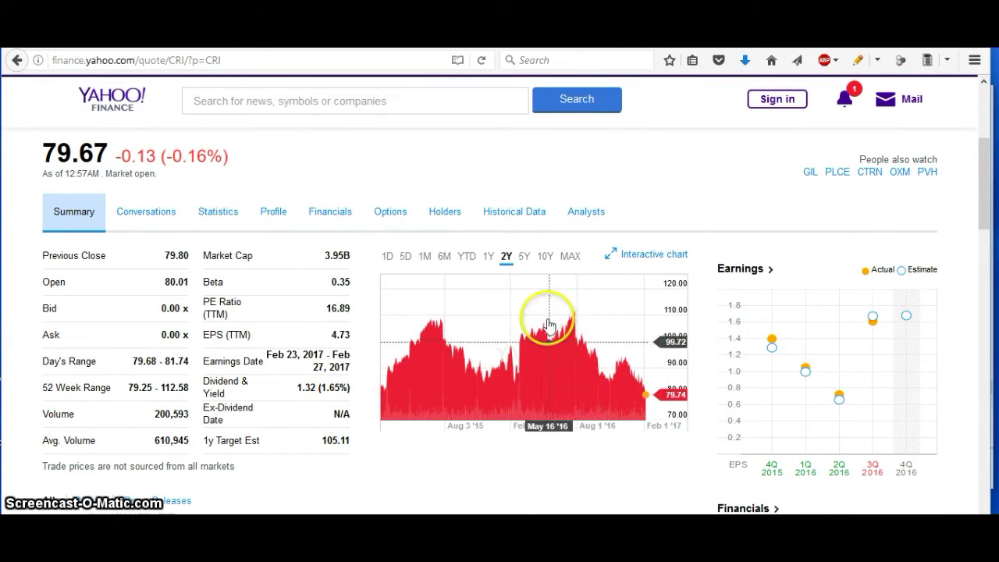
Narrow CRI's price chart to 1M, then to 5D.
left_click(423, 258)
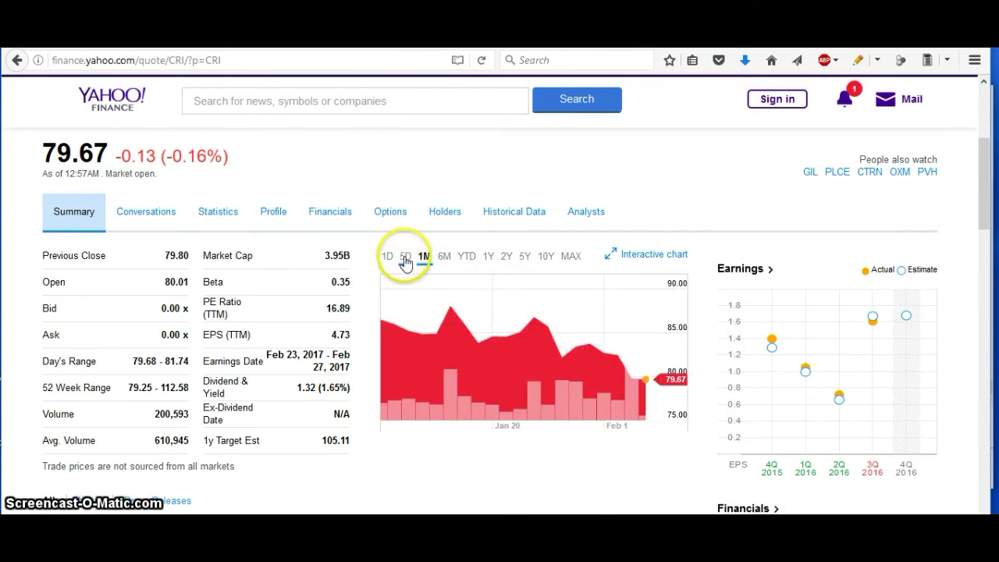
left_click(405, 259)
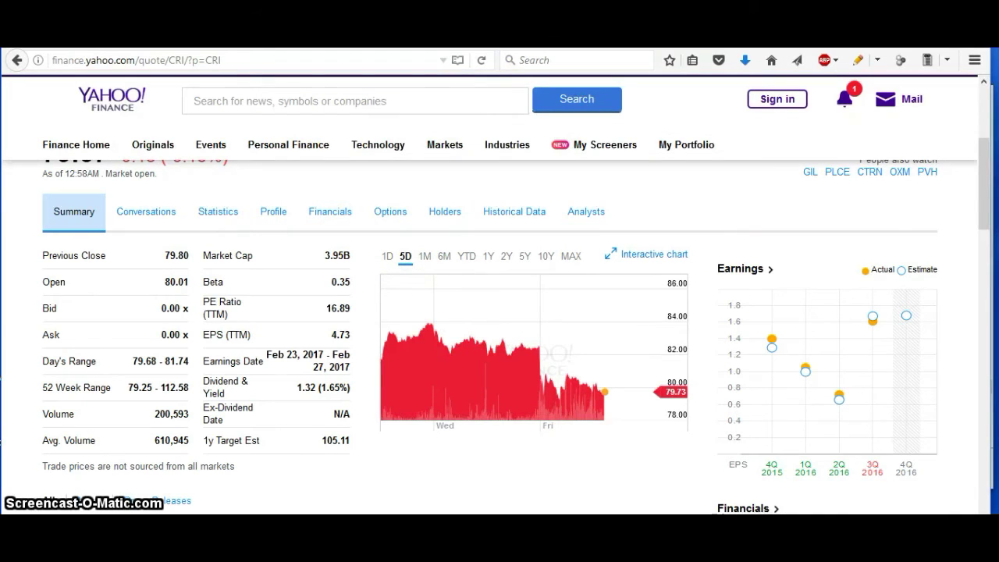
mouse_move(470, 148)
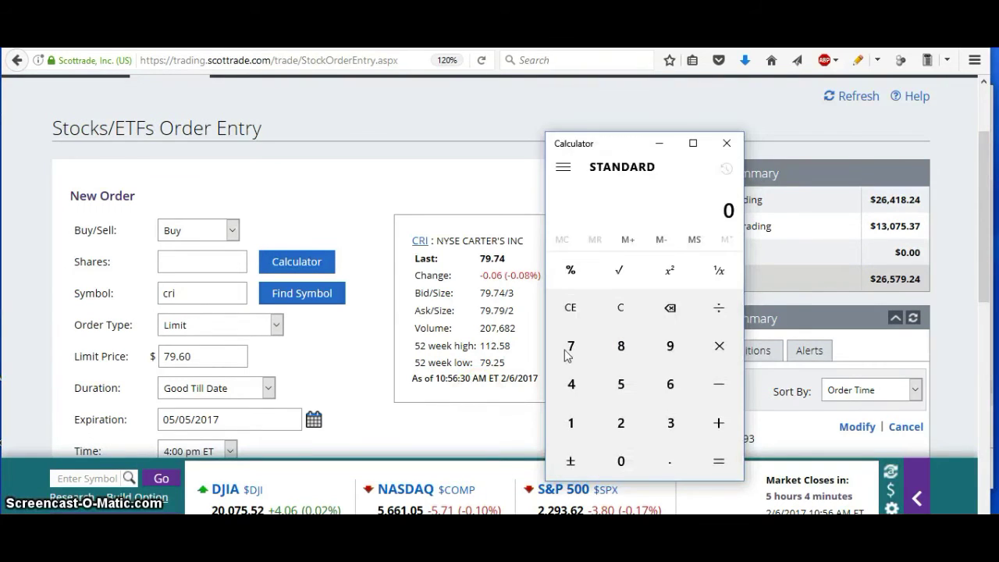
Compute 10000 ÷ 79.60 in Calculator, giving about 125.63 shares.
type("00 ÷ ")
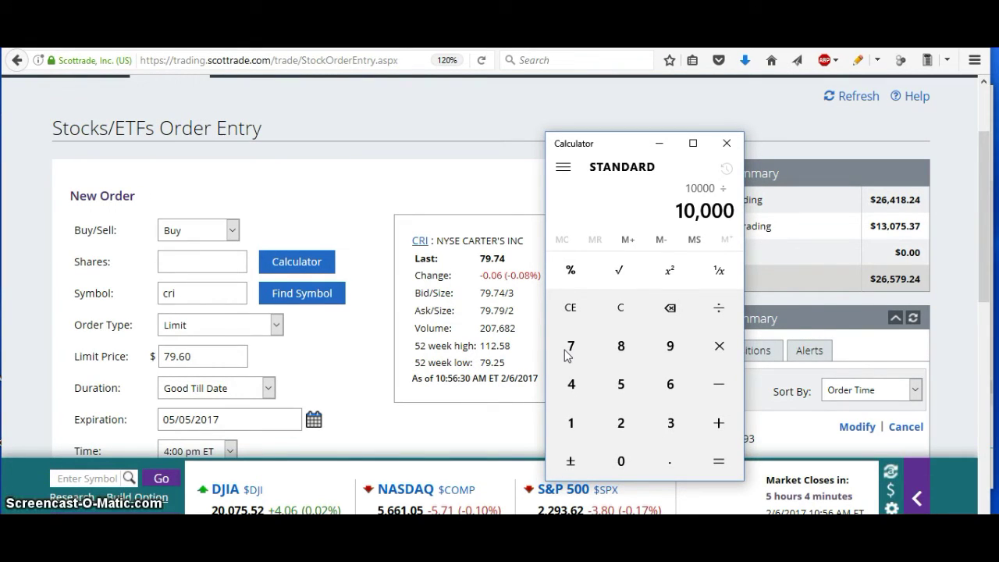
type("79.60")
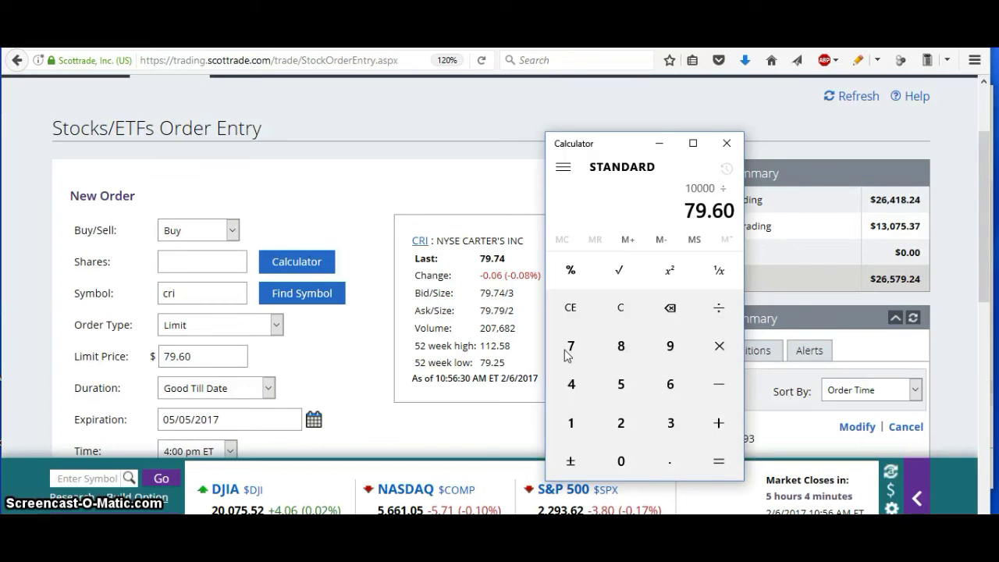
key("Return")
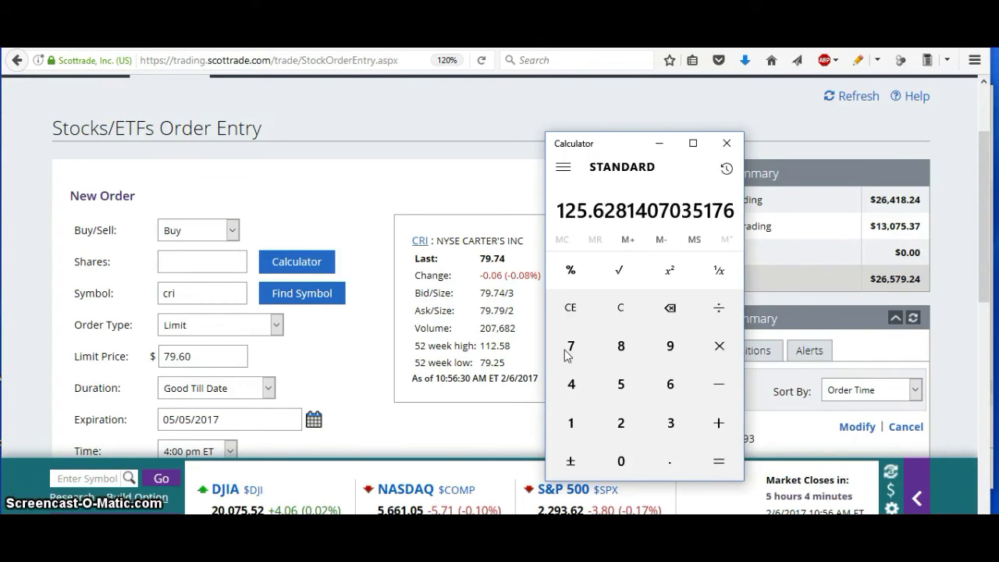
Enter 125 shares and review the CRI buy order, estimated cost $9,950.00.
left_click(197, 261)
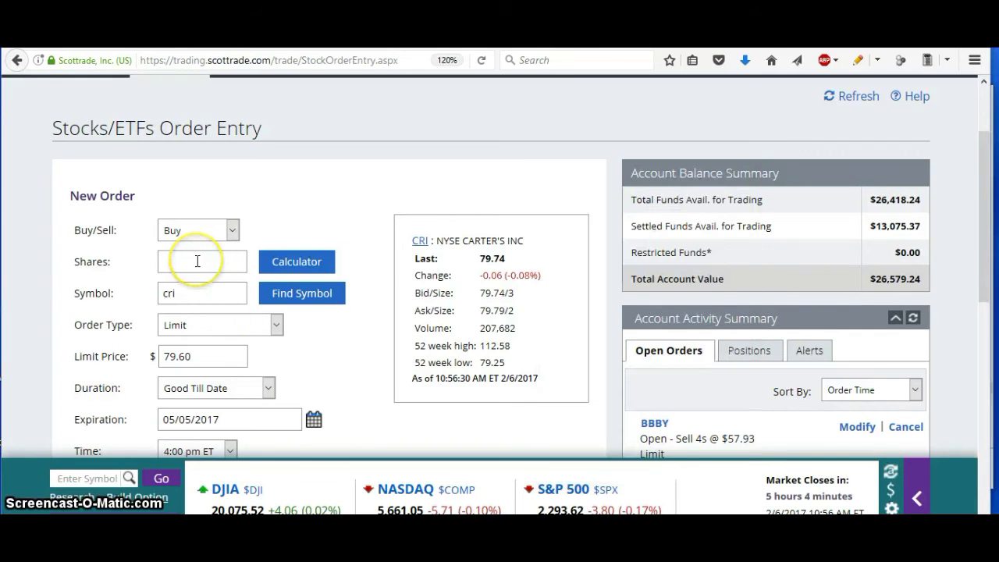
type("125")
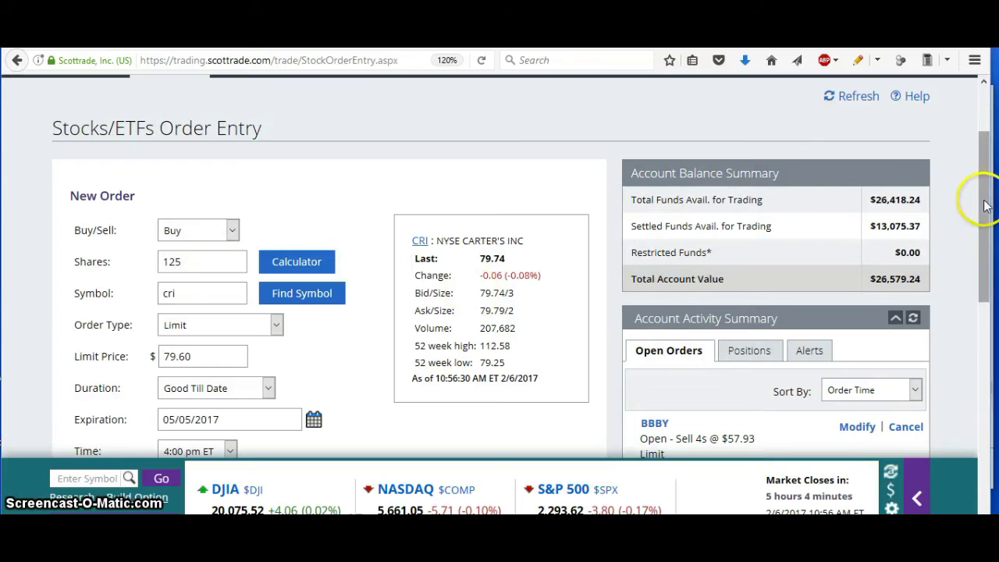
scroll(985, 220, "down", 3)
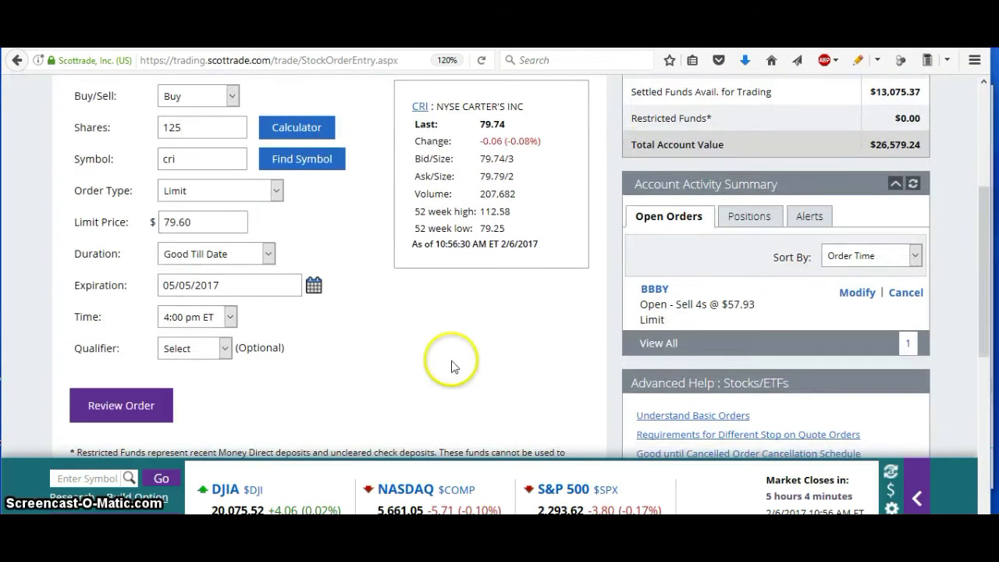
left_click(134, 412)
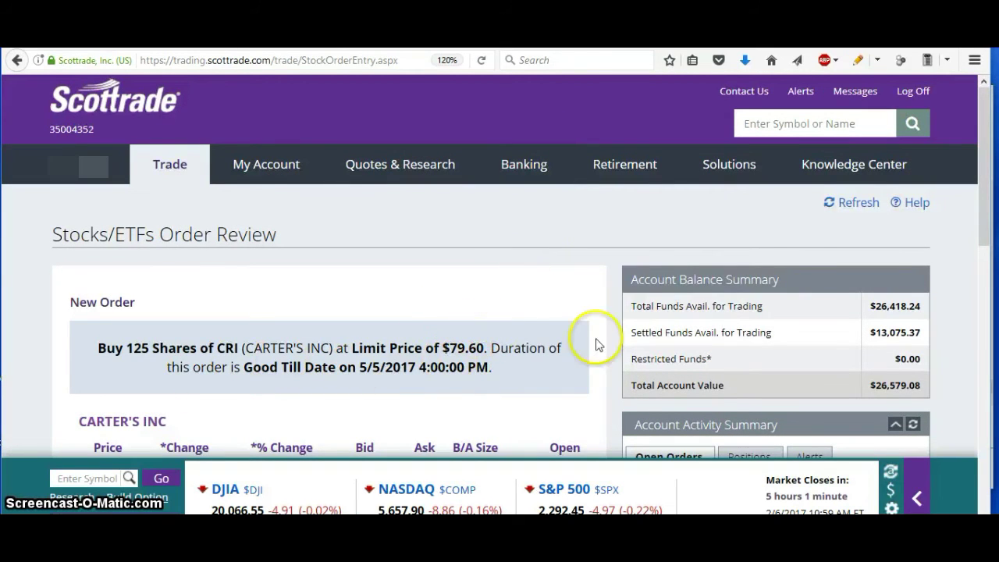
left_click_drag(983, 164, 990, 267)
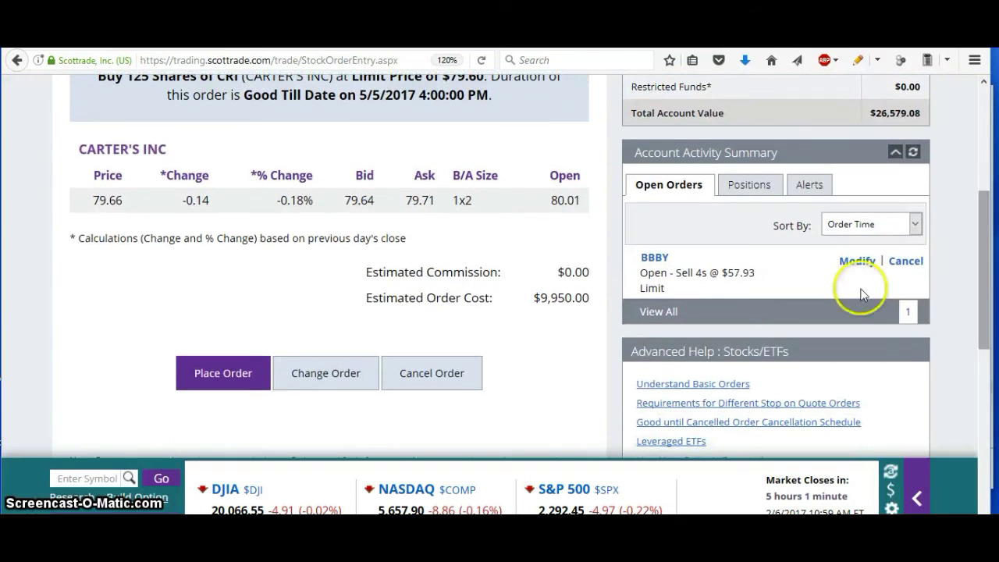
Place the 125-share CRI limit buy order at $79.60.
left_click(249, 376)
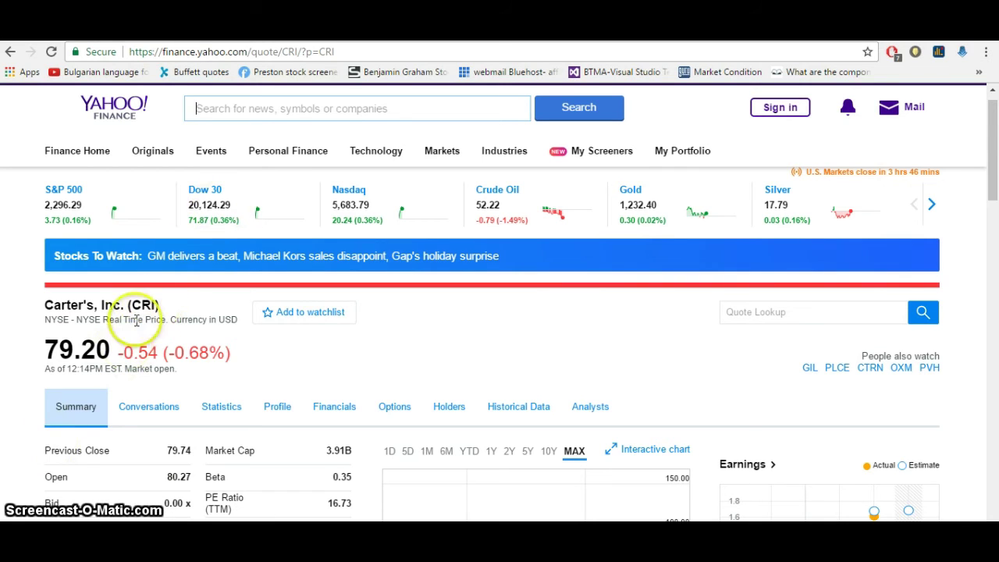
Look up CRI on Yahoo Finance (now 79.09), then go to Scottrade's Order Status.
type("c")
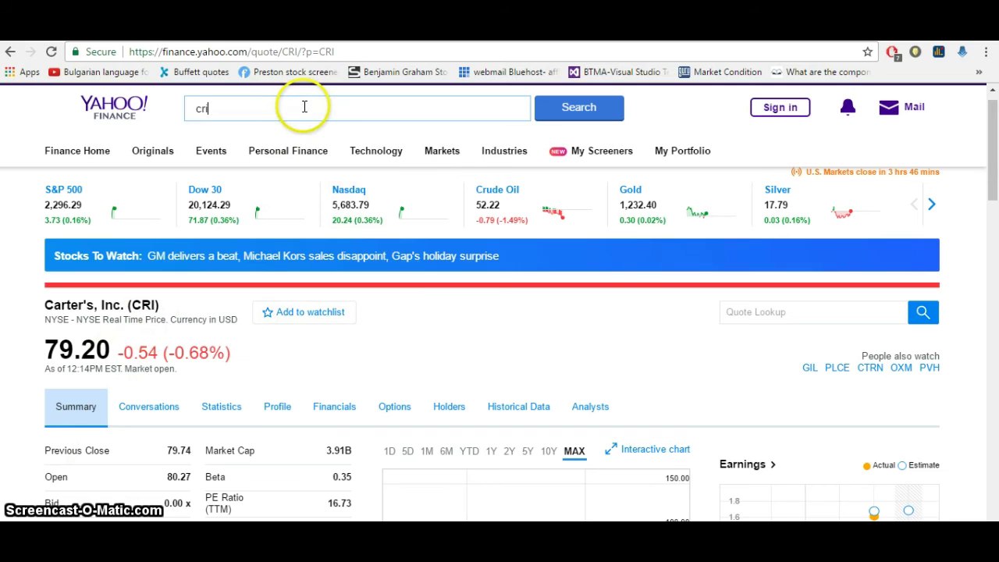
type("ri")
key("Return")
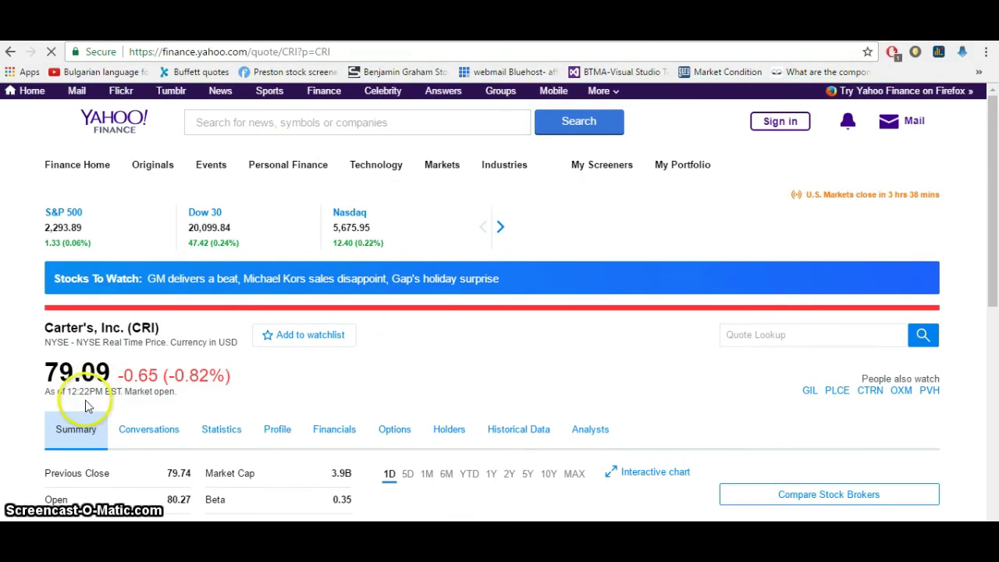
left_click(68, 395)
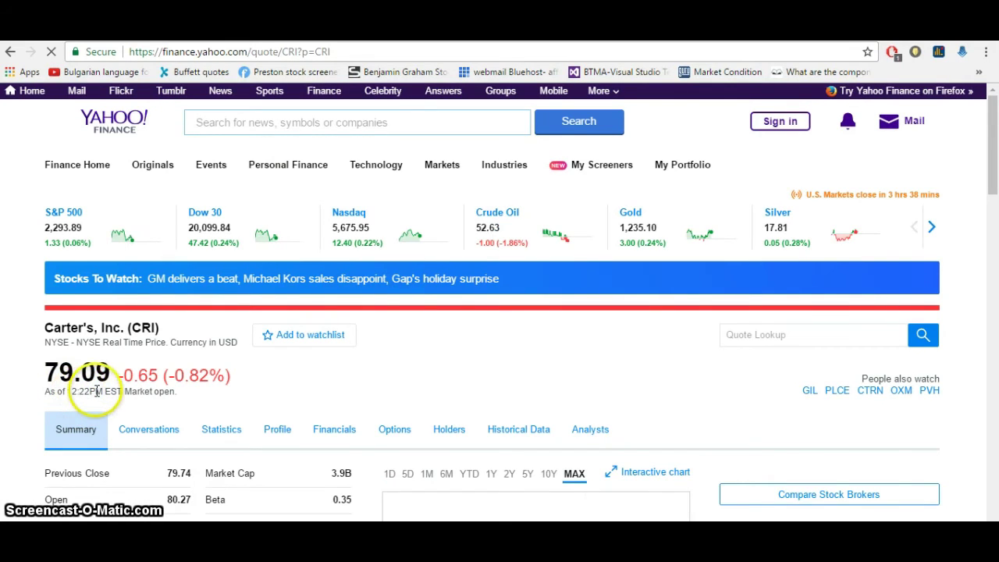
left_click(98, 394)
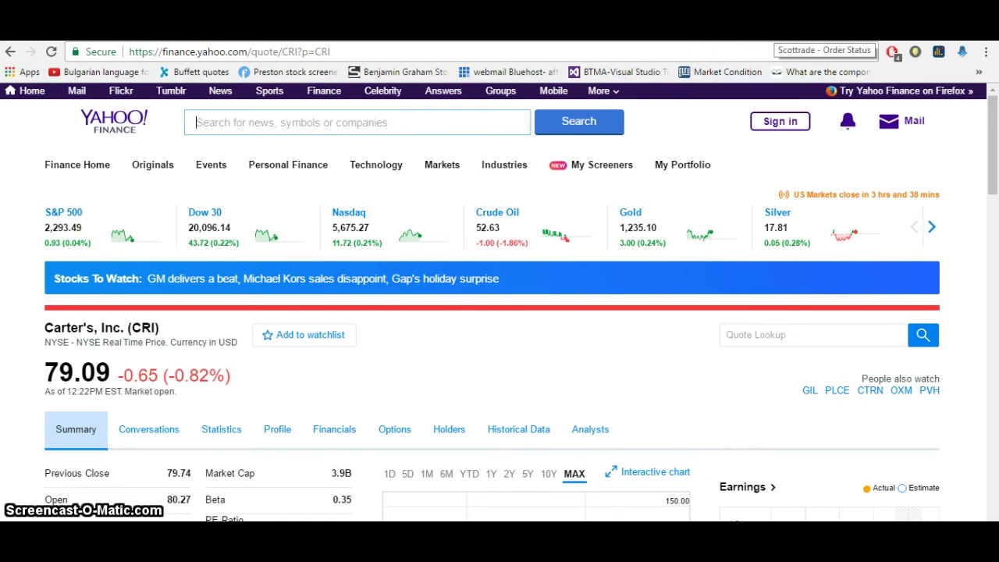
left_click(781, 39)
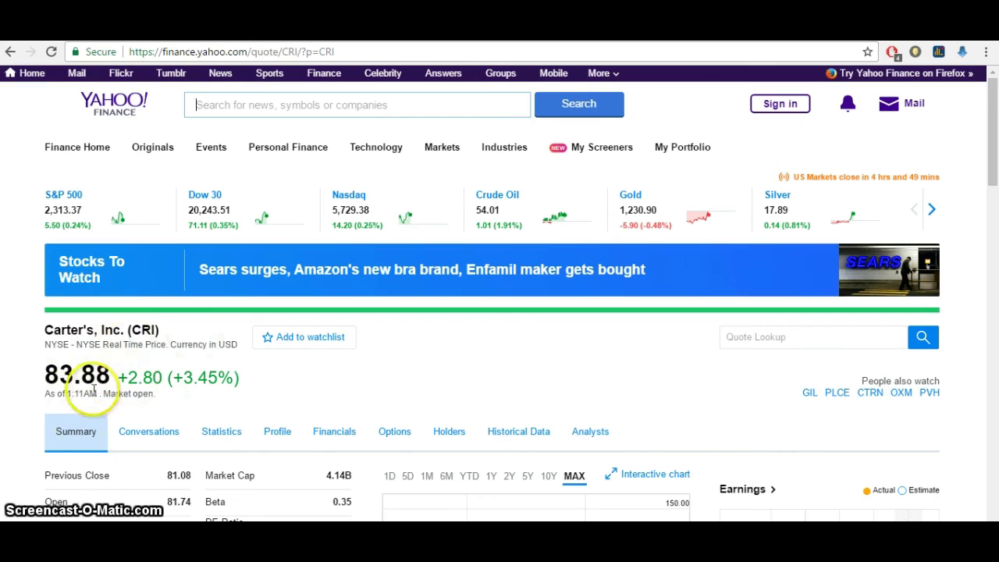
Reload the CRI Yahoo Finance quote to get the fresh 83.88 price, then go back to Scottrade.
left_click(313, 53)
key("Return")
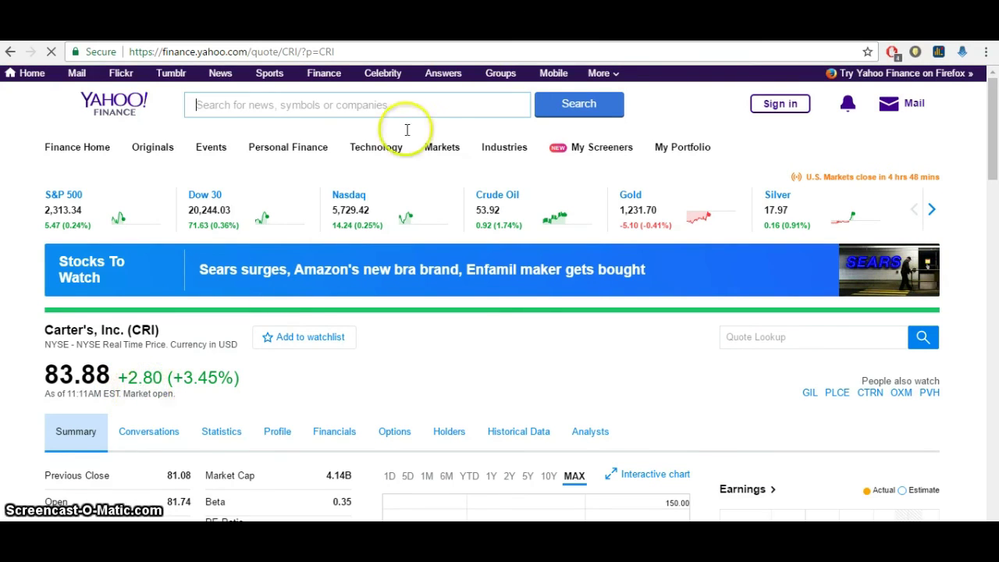
key("ctrl+Tab")
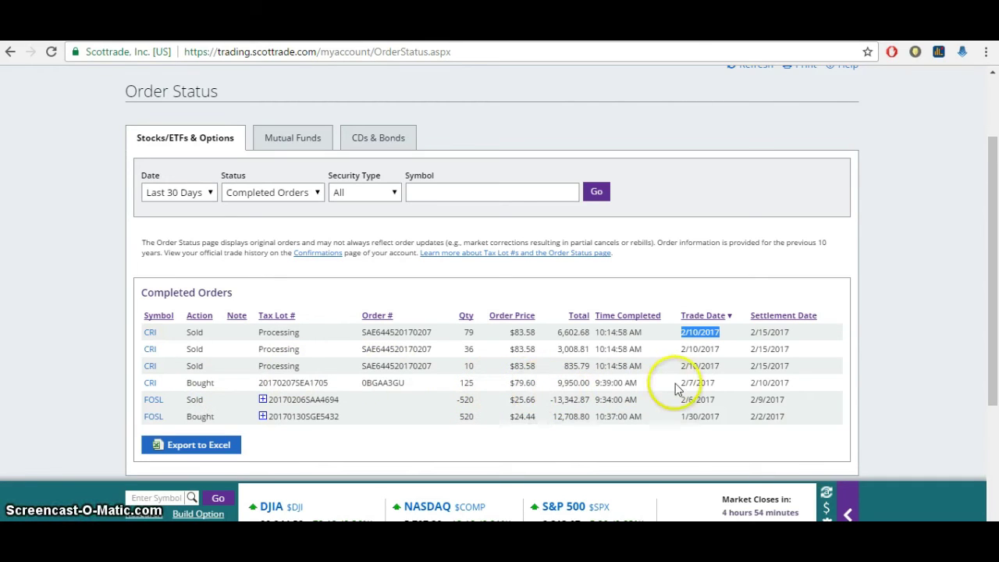
Highlight the CRI buy date 2/7/2017 and sell date 2/10/2017 in Completed Orders.
left_click_drag(682, 386, 717, 385)
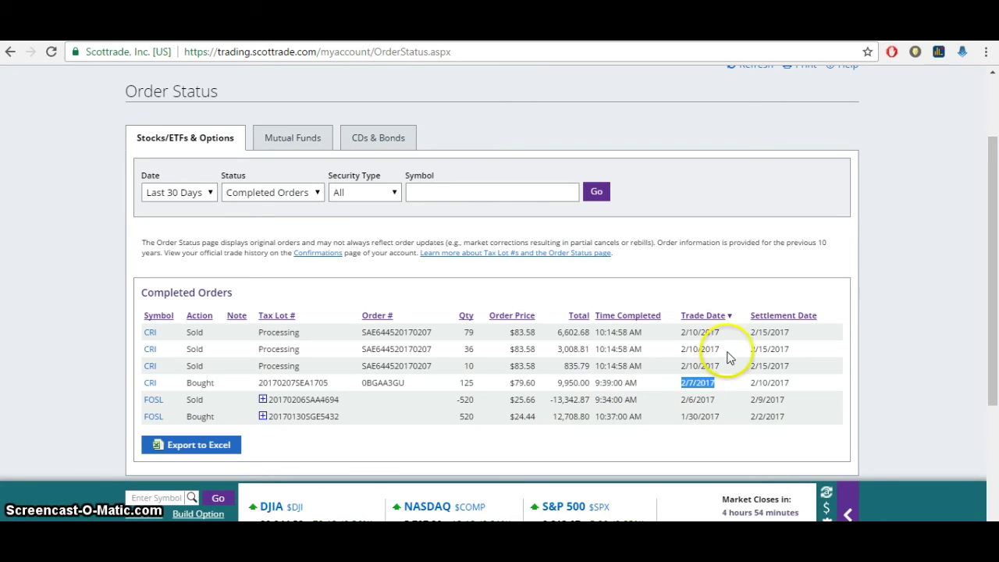
left_click_drag(700, 357, 680, 363)
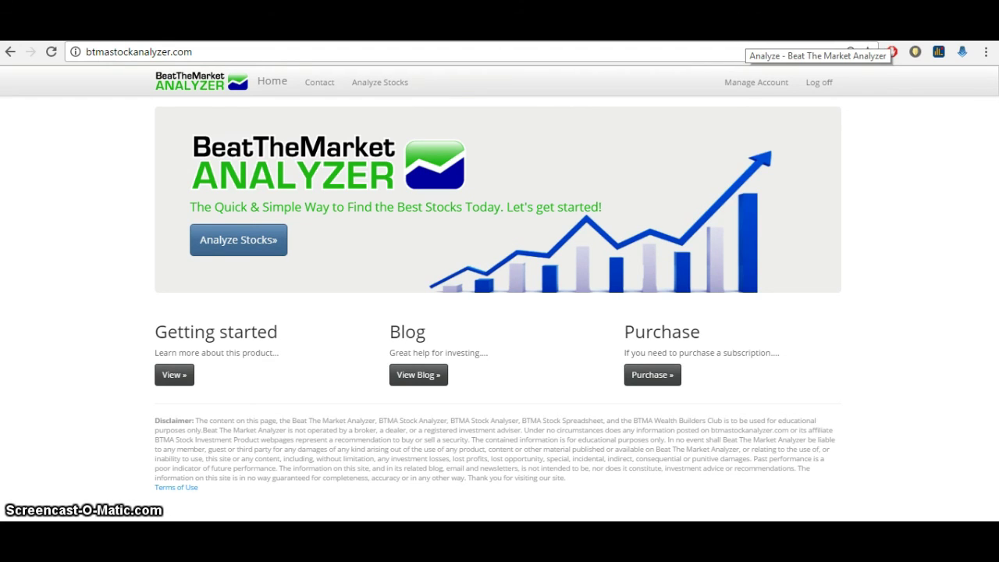
Scroll through the Analyzer's 2017-02-10 Essential Info buy ratings, such as NKE, TROW and EW.
left_click(781, 35)
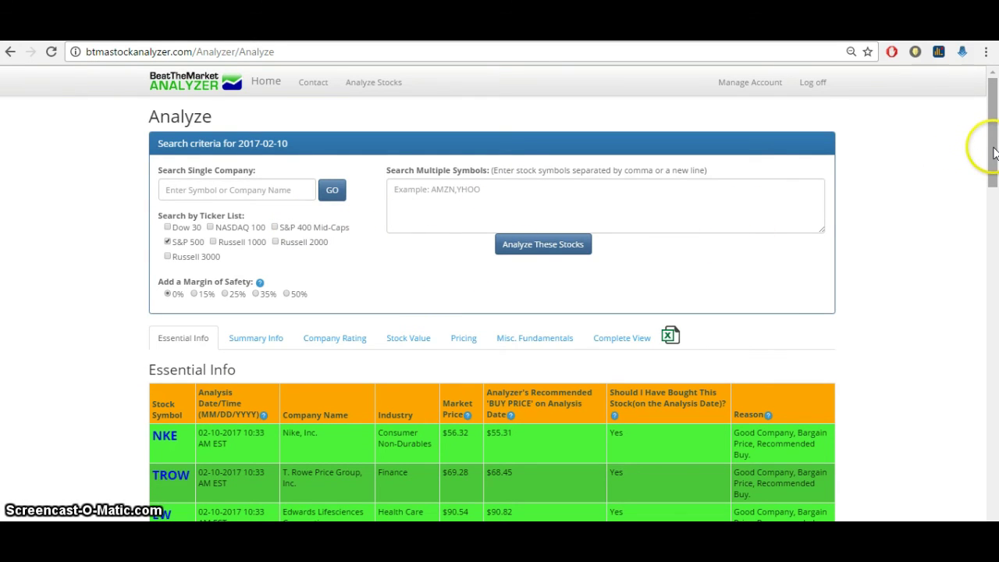
left_click_drag(994, 152, 994, 213)
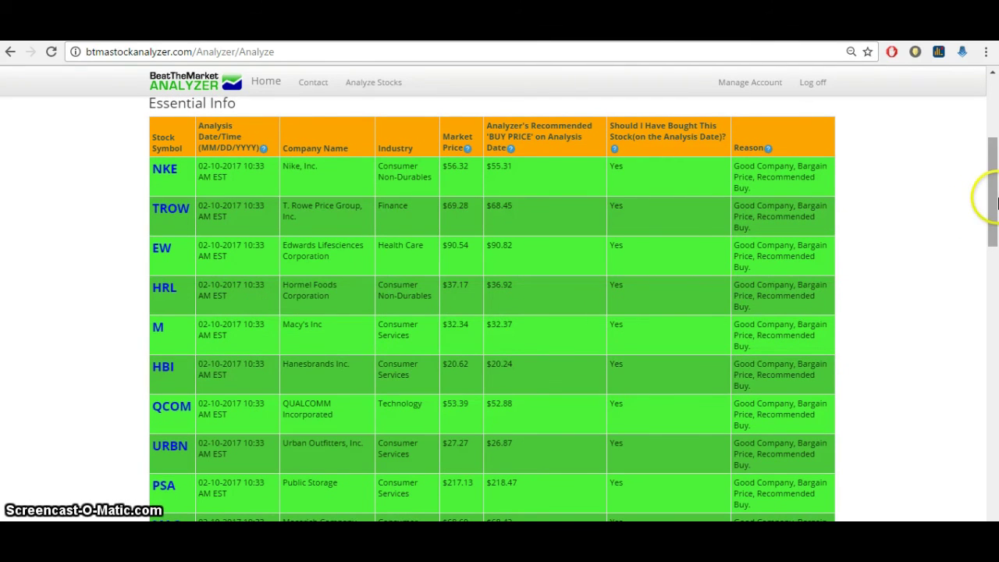
left_click_drag(995, 196, 995, 124)
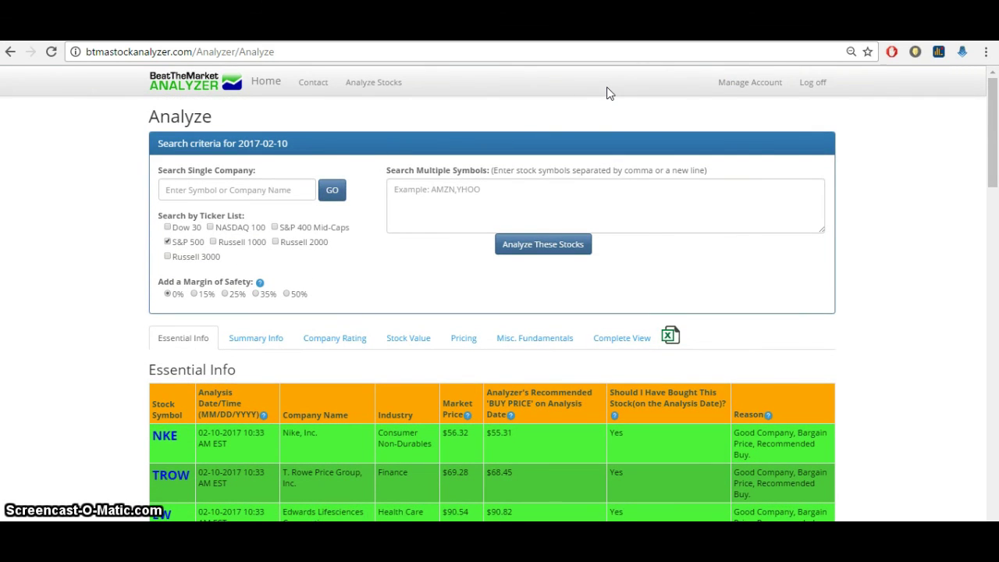